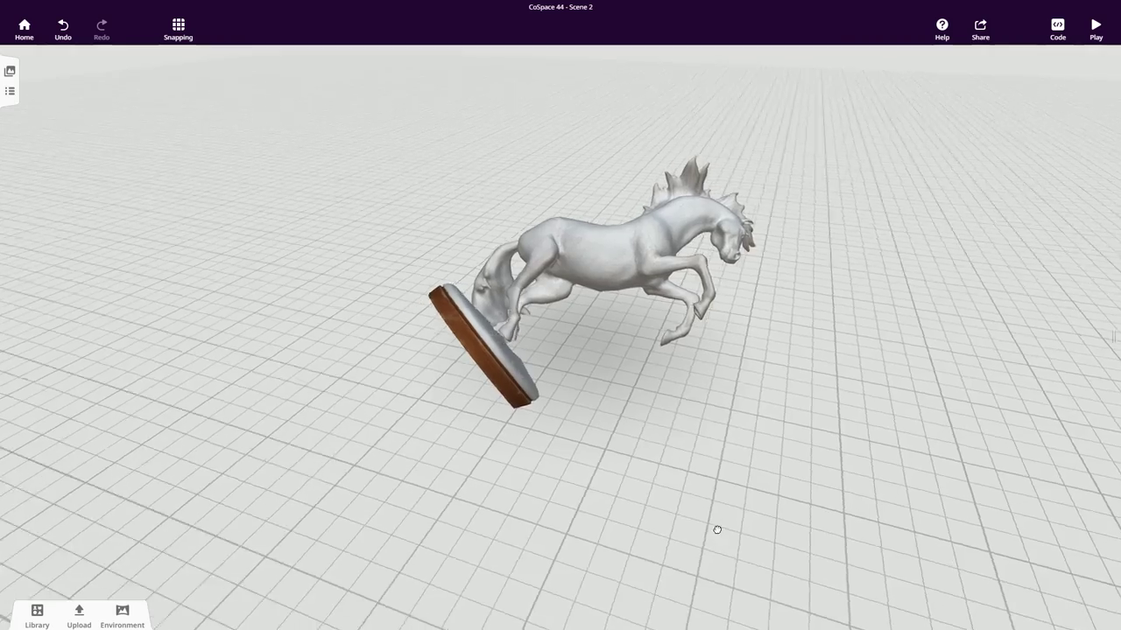
# Orbit in on the two red brackets above the balcony and select both with linked selection (L)
pyautogui.moveTo(717, 529); pyautogui.dragTo(563, 493)
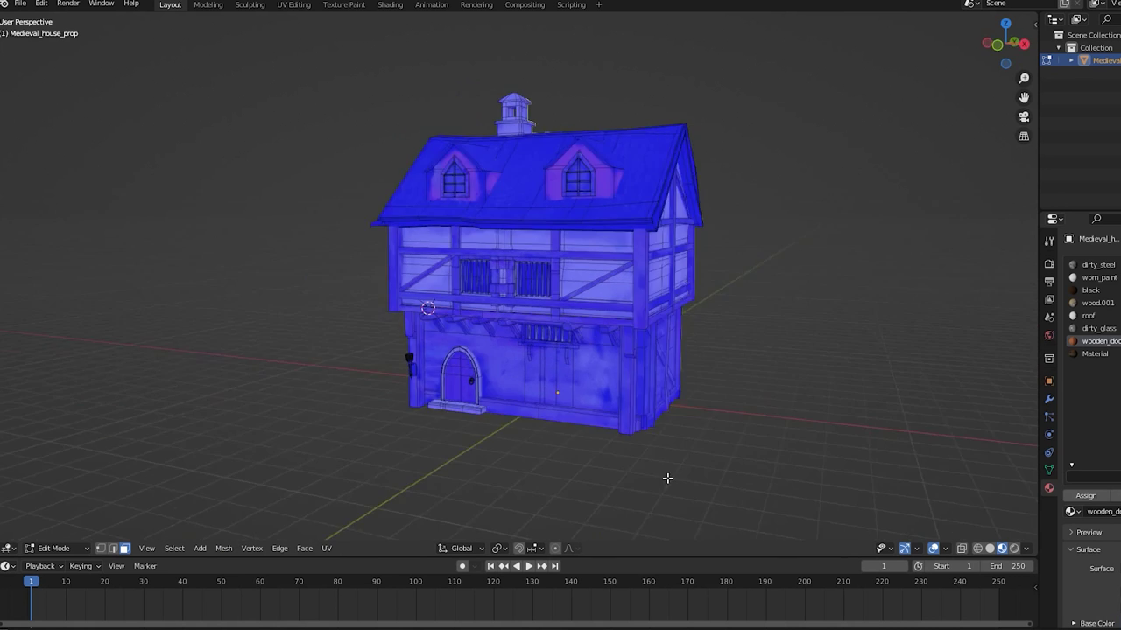
pyautogui.moveTo(671, 475); pyautogui.dragTo(528, 453, button='middle')
pyautogui.scroll(6, 525, 448)
pyautogui.press('l')
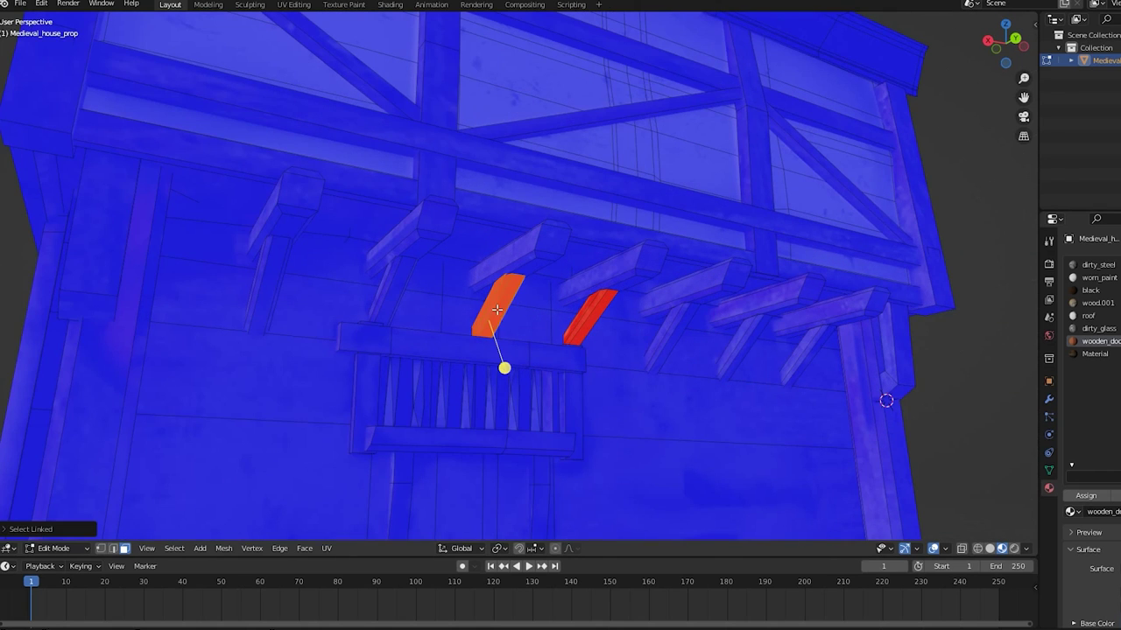
pyautogui.press('l')
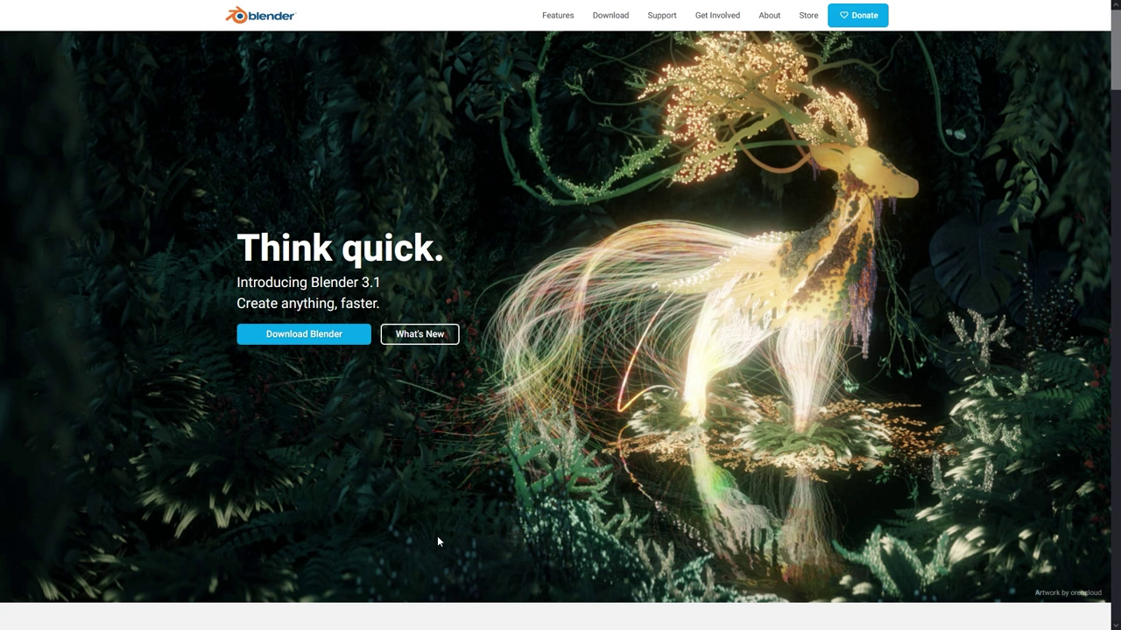
# Go to blender.org's download page and start downloading Blender 3.1.2
pyautogui.click(354, 340)
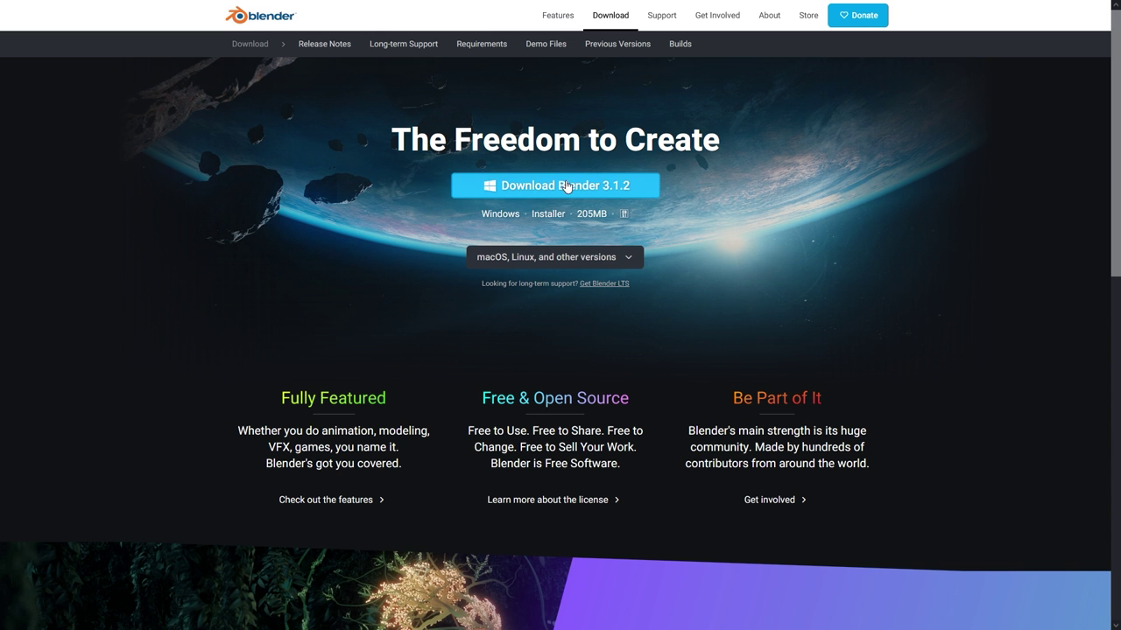
pyautogui.click(638, 187)
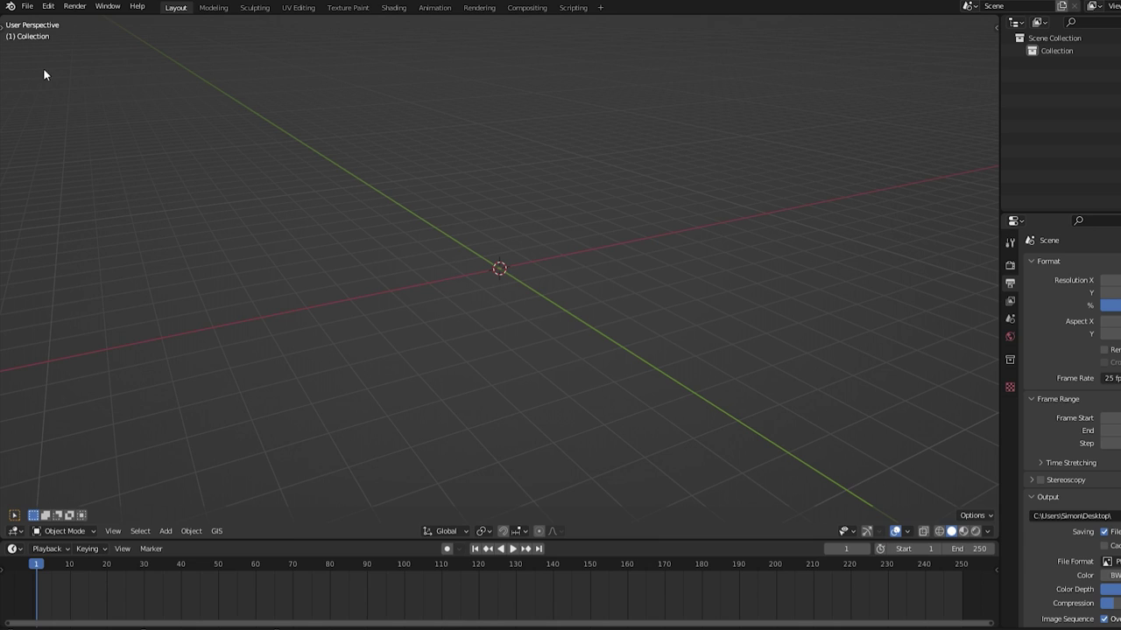
# Import the horse_statue_01 model through File > Import > FBX (.fbx)
pyautogui.click(28, 6)
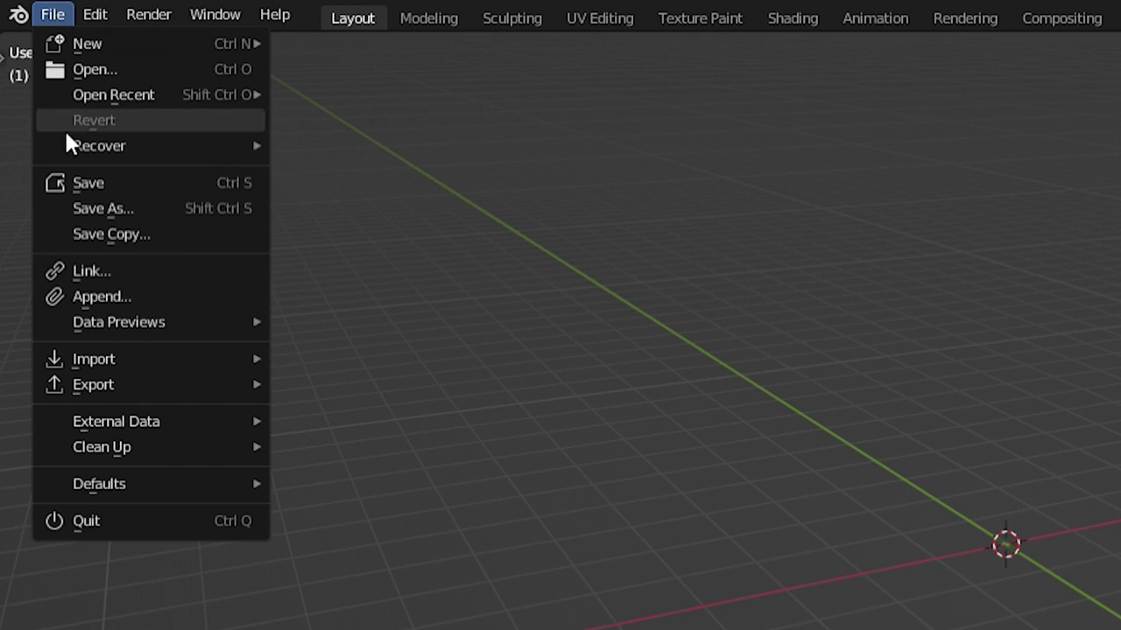
pyautogui.moveTo(103, 362)
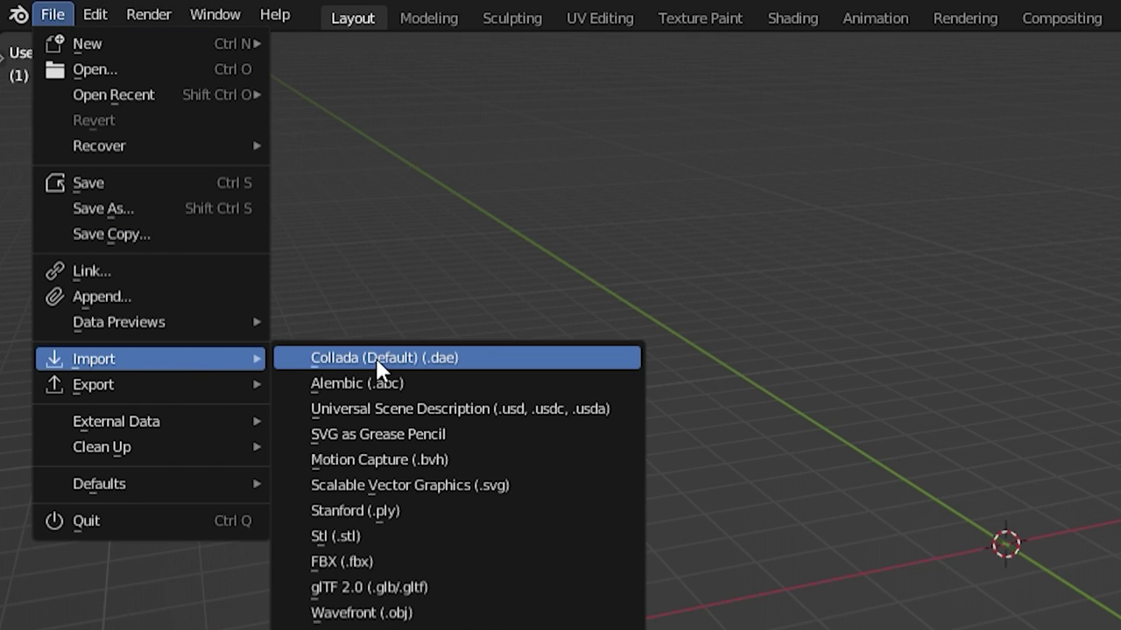
pyautogui.click(417, 559)
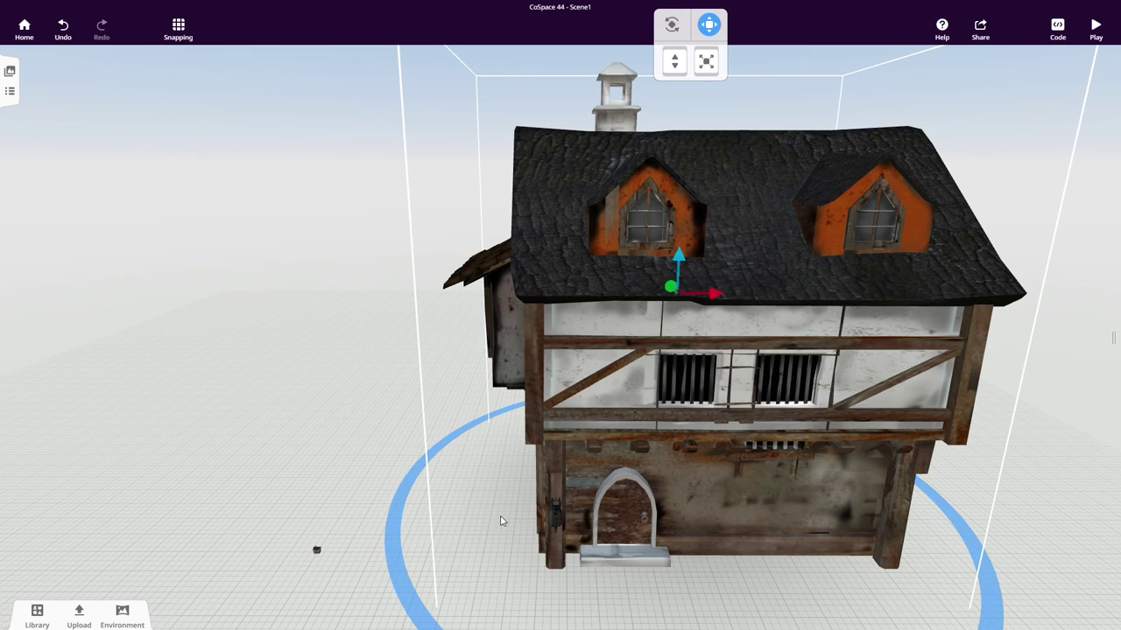
# Select the tiny house lying on the ground and focus the camera on it
pyautogui.click(316, 553)
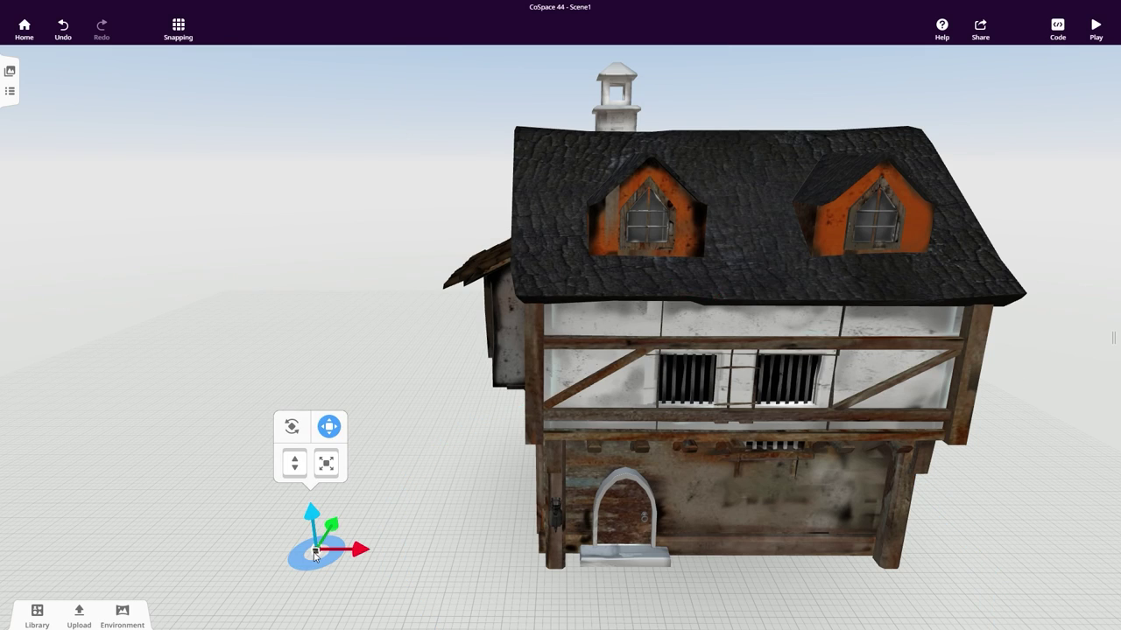
pyautogui.doubleClick(316, 553)
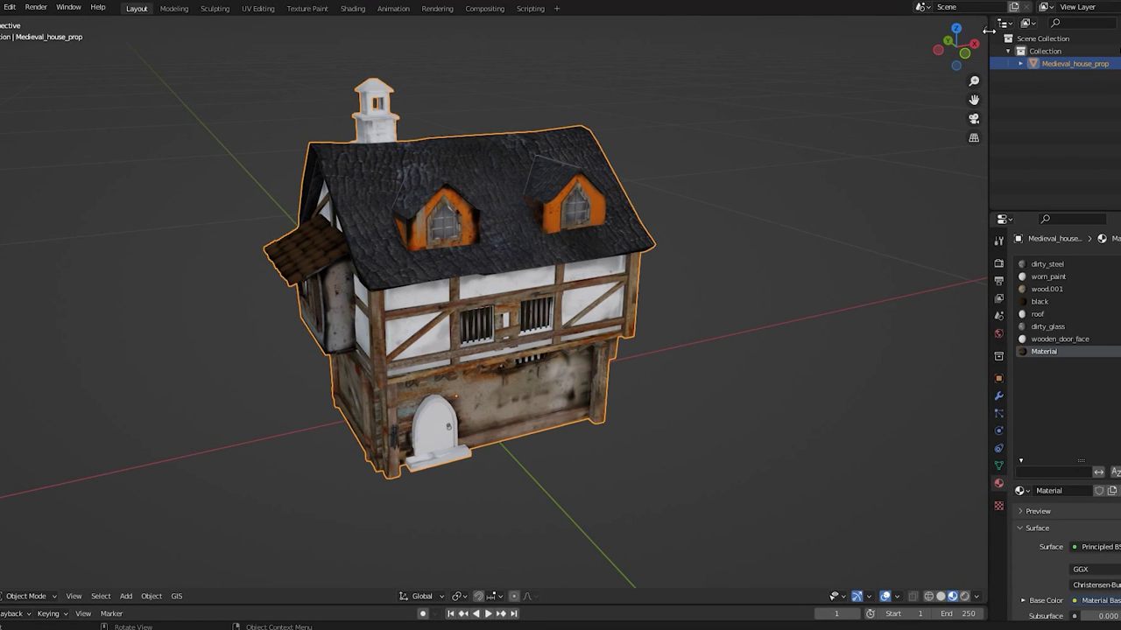
# Scale Medieval_house_prop up to 11 × 8.64 × 11.5 m and apply the scale so it reads 1.000
pyautogui.click(988, 30)
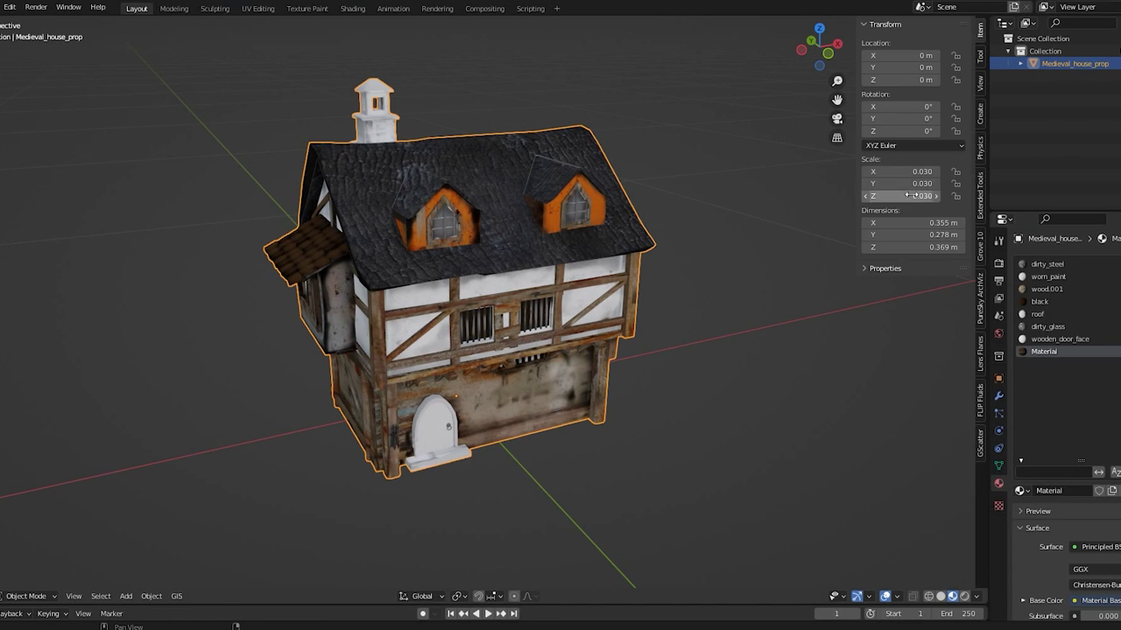
pyautogui.press('s')
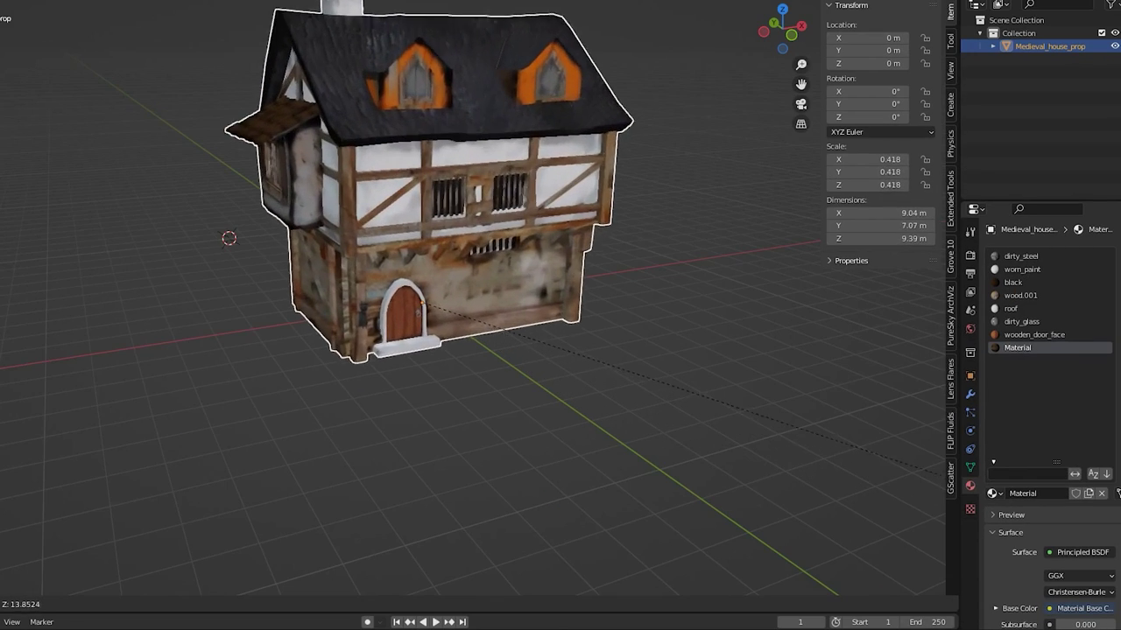
pyautogui.click(149, 534)
pyautogui.moveTo(149, 534); pyautogui.dragTo(198, 547, button='middle')
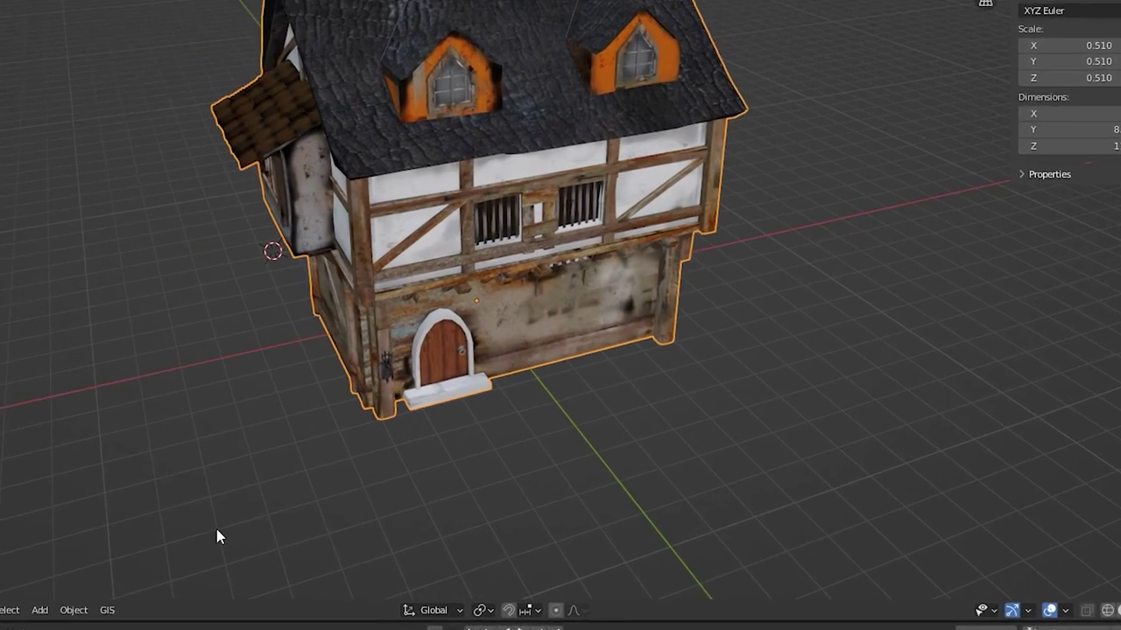
pyautogui.click(74, 610)
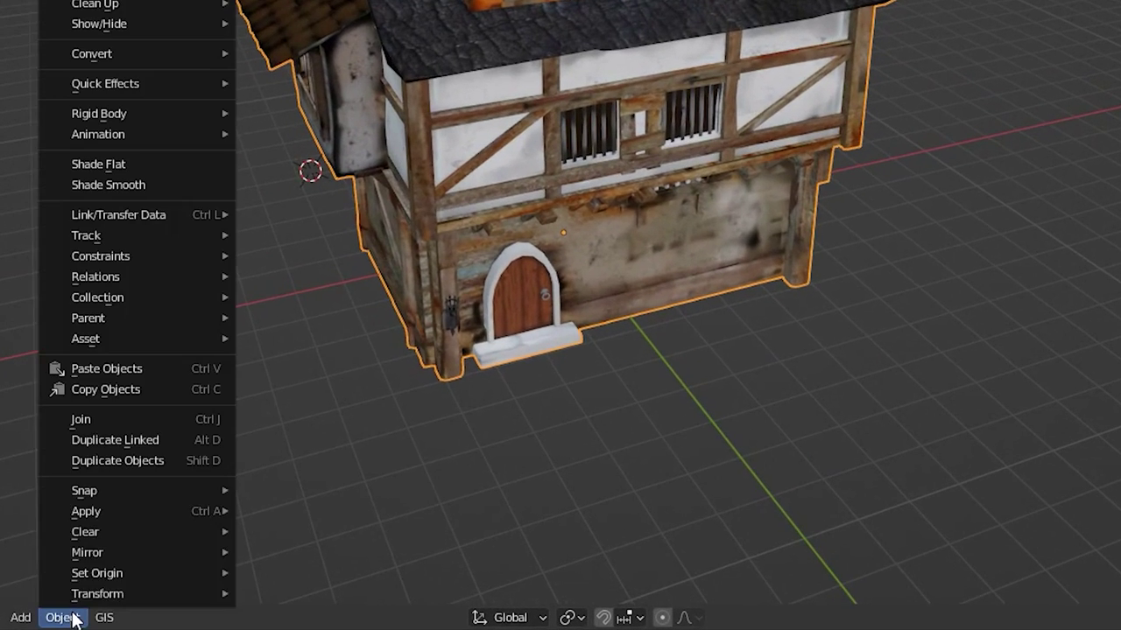
pyautogui.moveTo(143, 526)
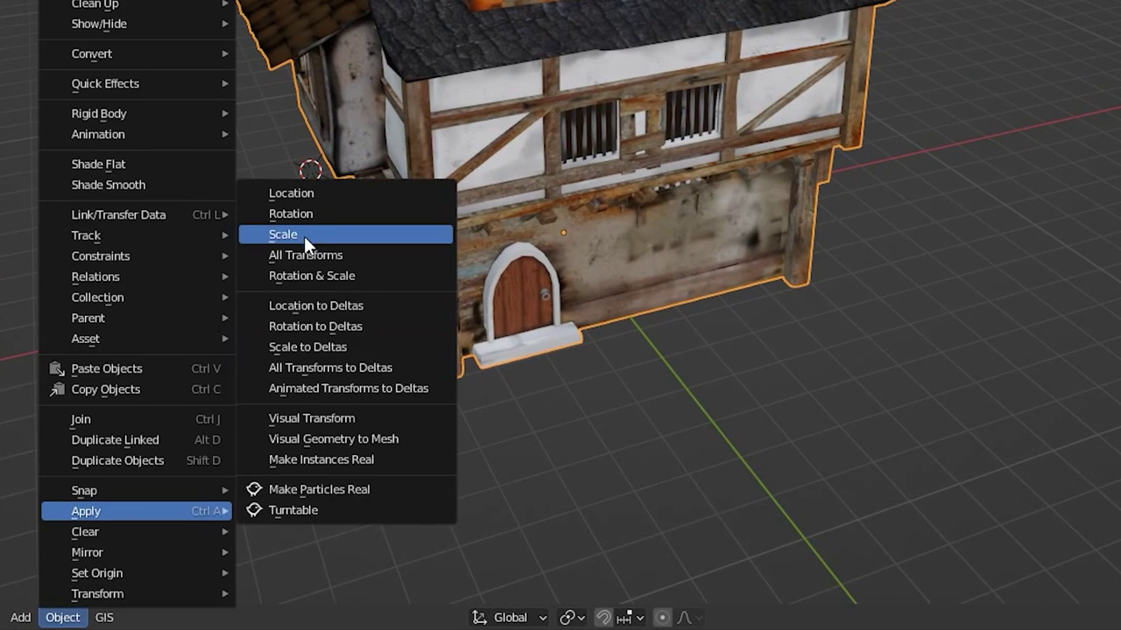
pyautogui.click(304, 236)
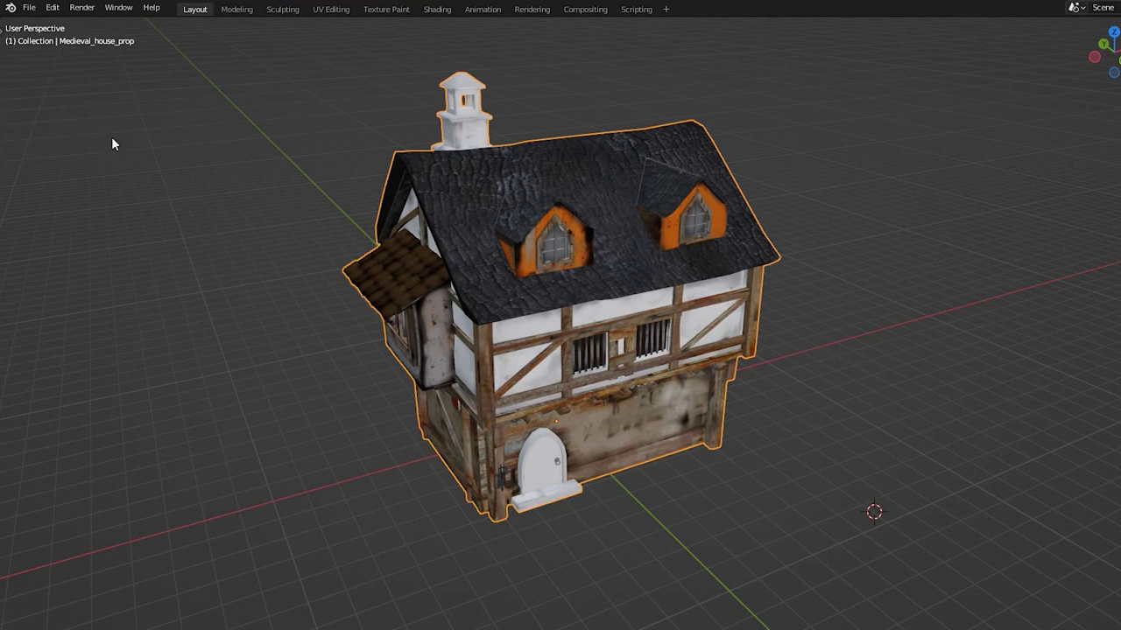
# Export the house in FBX format as medieval-house.fbx
pyautogui.click(30, 9)
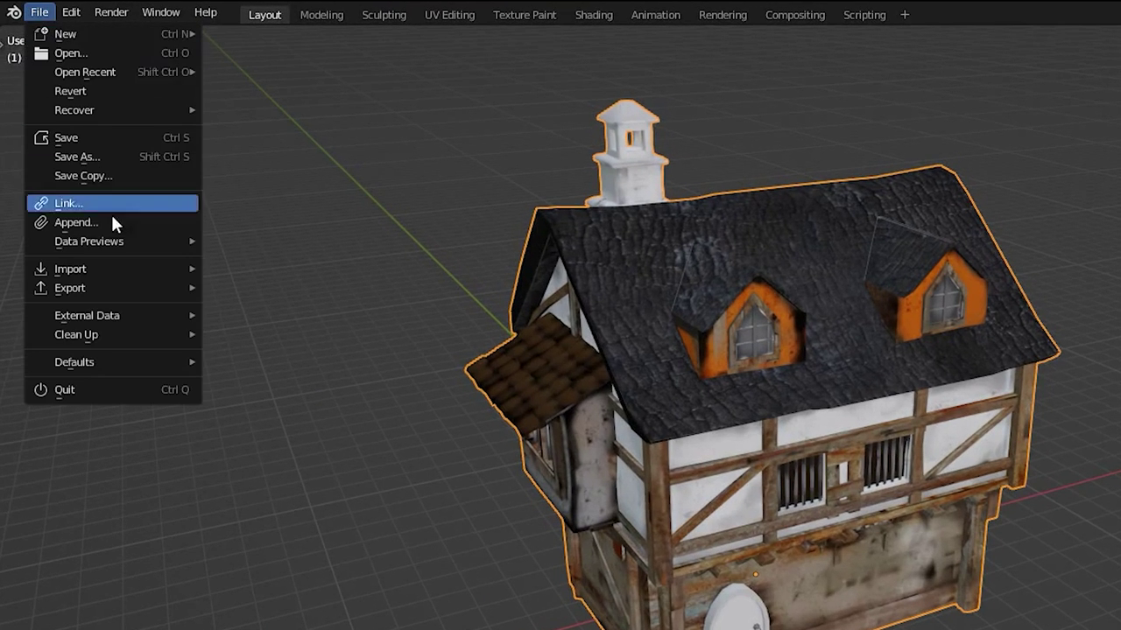
pyautogui.moveTo(177, 291)
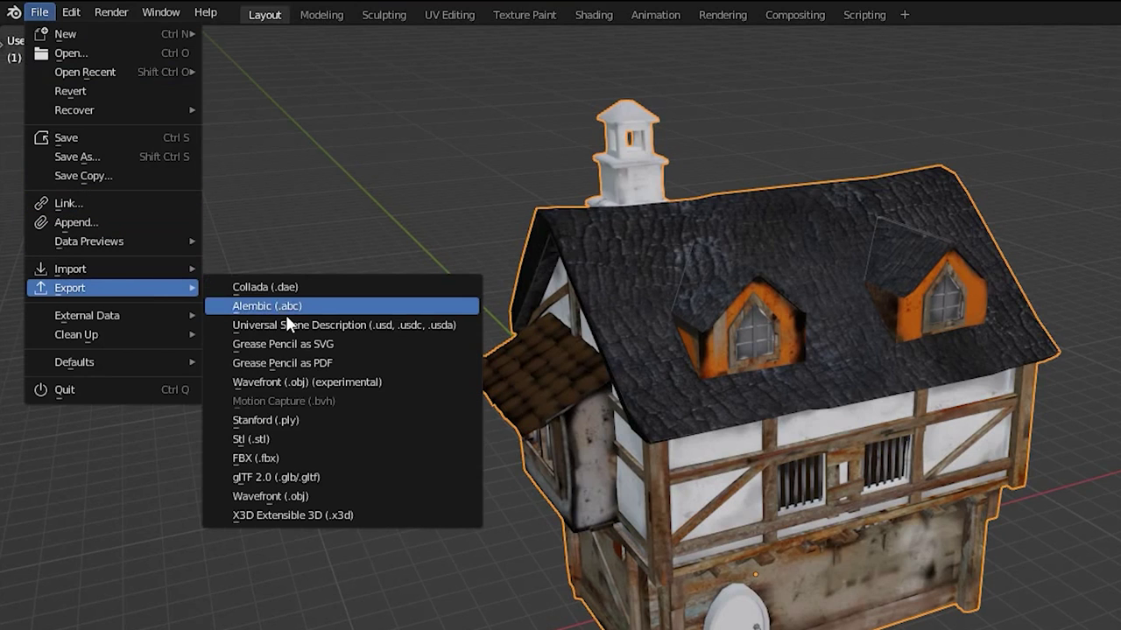
pyautogui.click(262, 458)
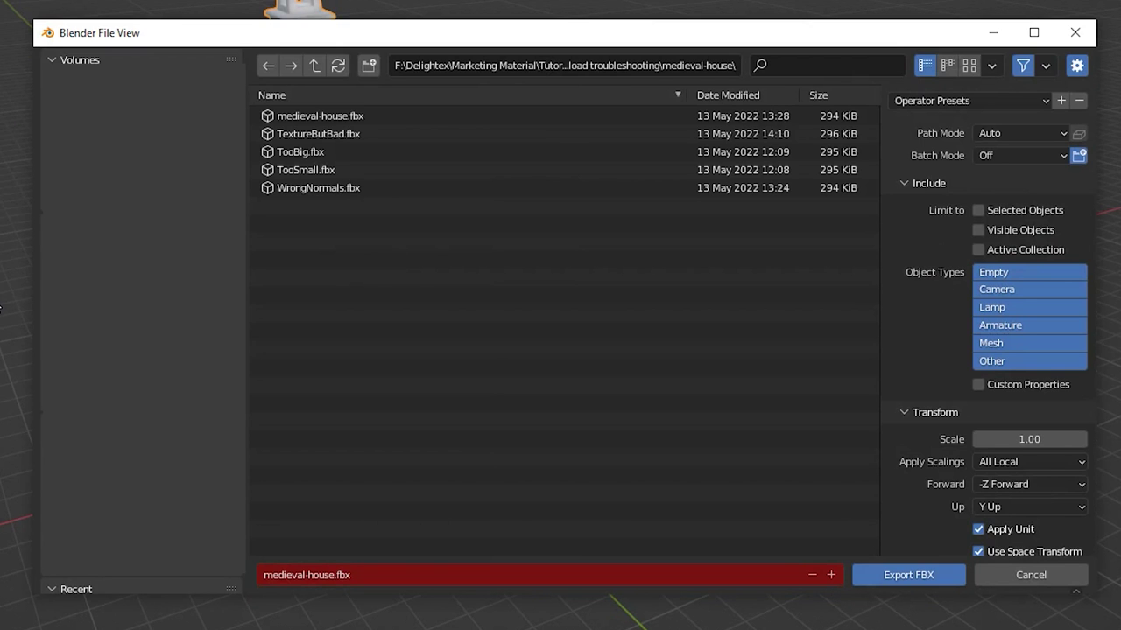
pyautogui.click(915, 578)
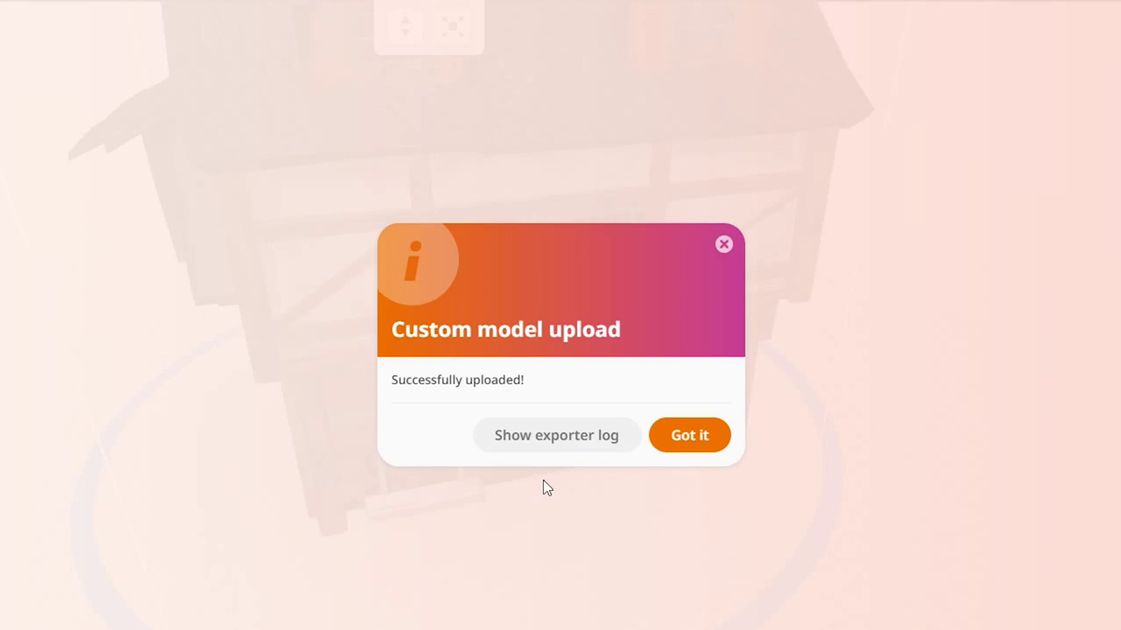
# Dismiss the Custom model upload confirmation with Got it and orbit around the toppled horse
pyautogui.click(681, 449)
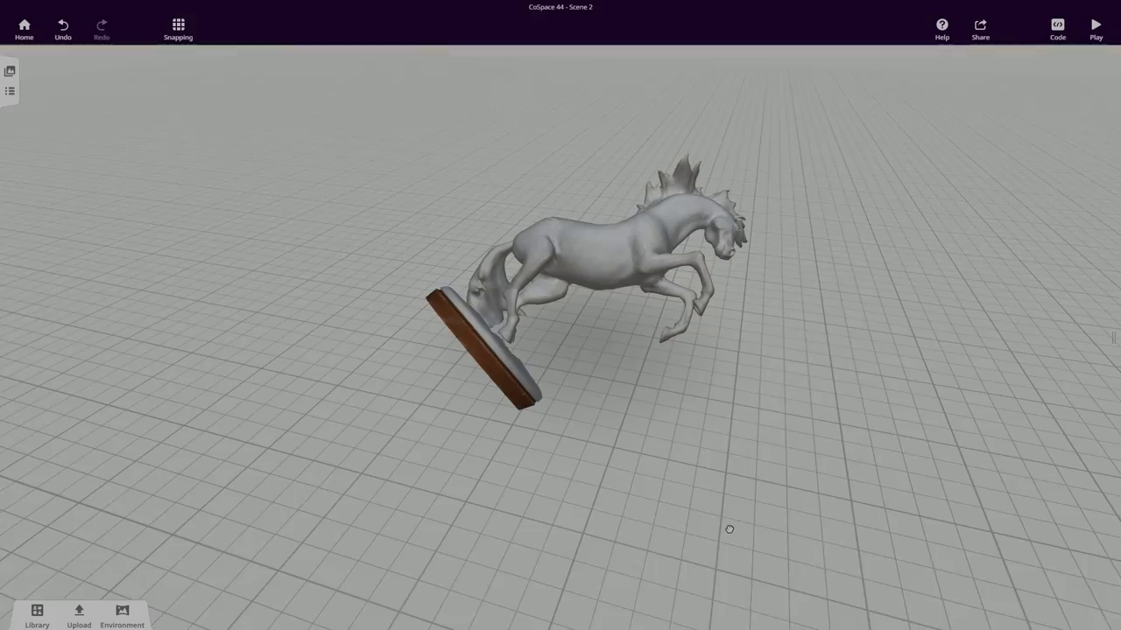
pyautogui.moveTo(727, 527); pyautogui.dragTo(675, 492)
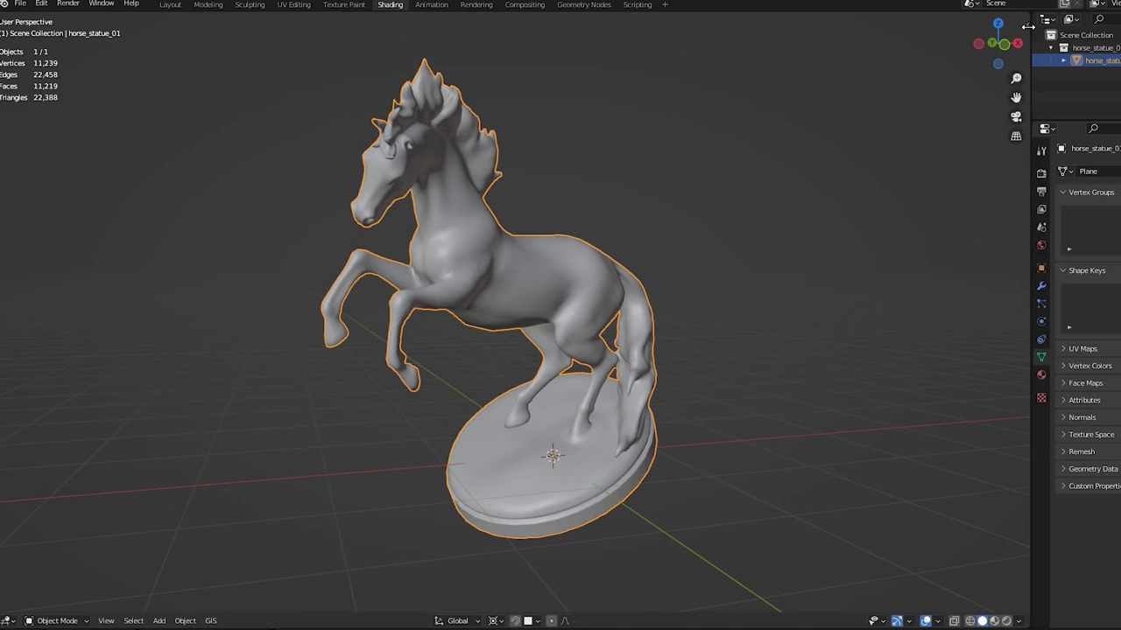
# Set the horse's X, Y and Z rotation values to 0 in the transform panel
pyautogui.press('n')
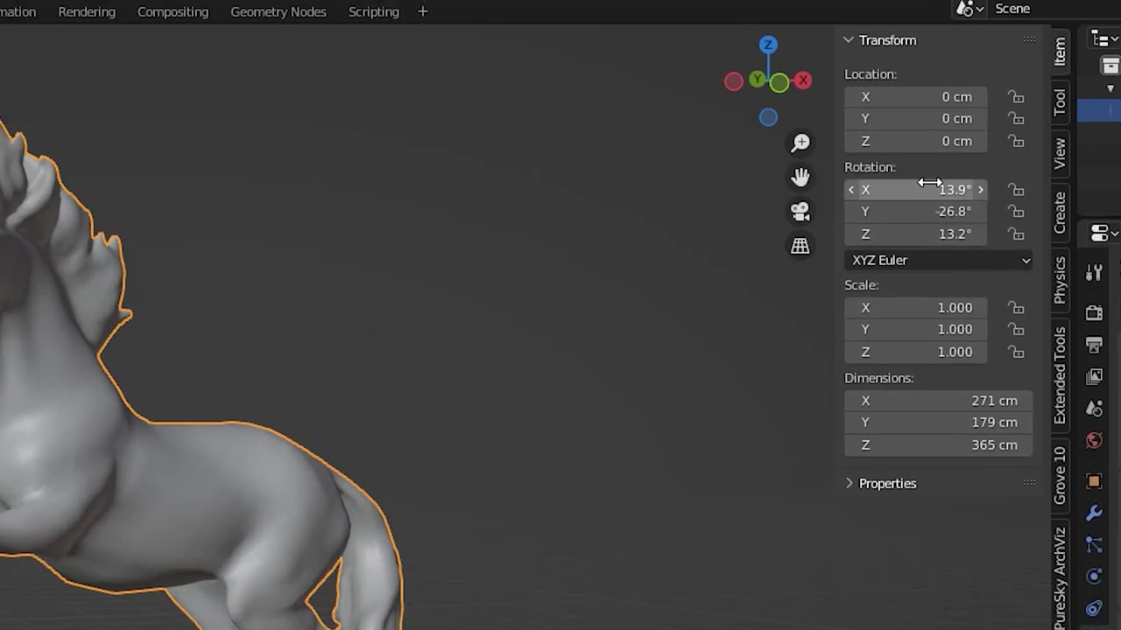
pyautogui.doubleClick(951, 103)
pyautogui.write('0')
pyautogui.press('Tab')
pyautogui.write('0')
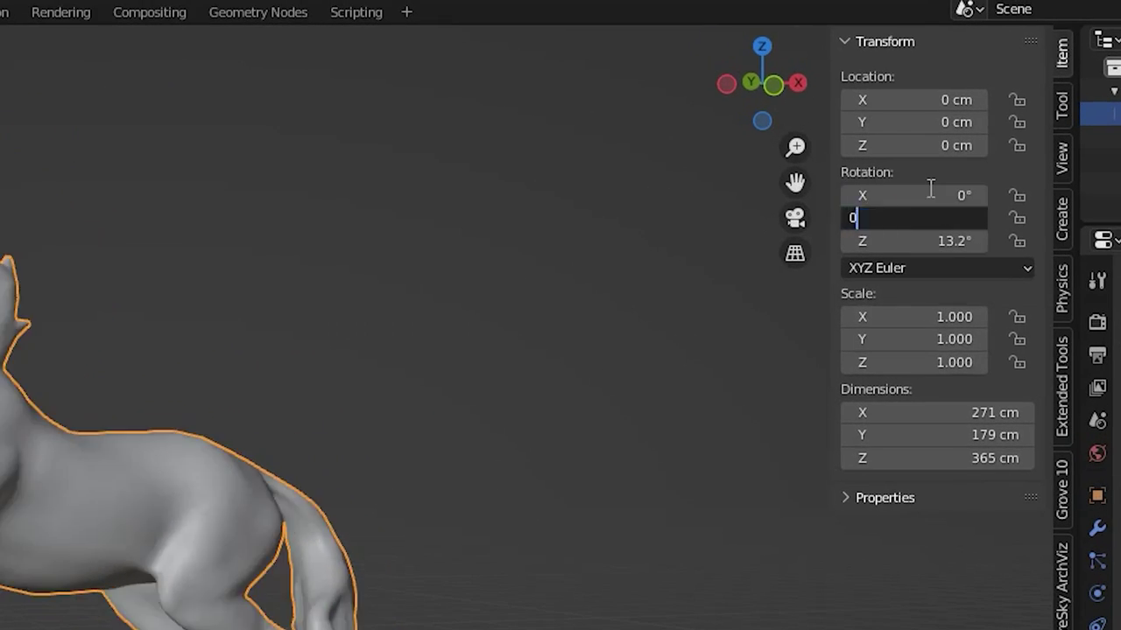
pyautogui.press('Tab')
pyautogui.write('0')
pyautogui.press('Return')
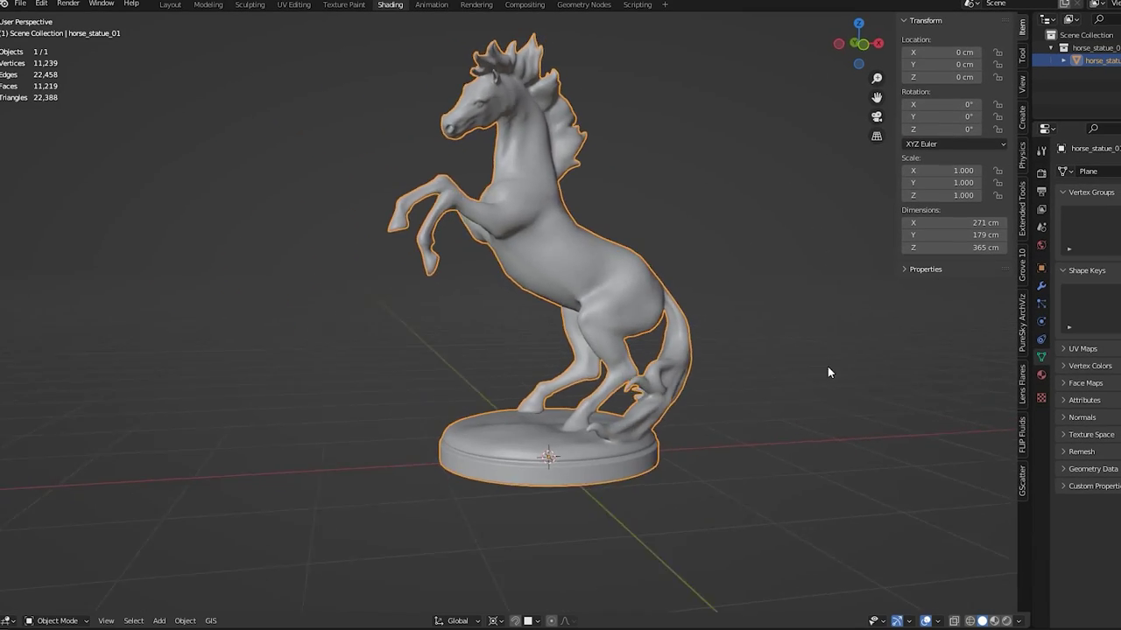
# Select the horse statue and rotate it in front view
pyautogui.moveTo(827, 371); pyautogui.dragTo(604, 478, button='middle')
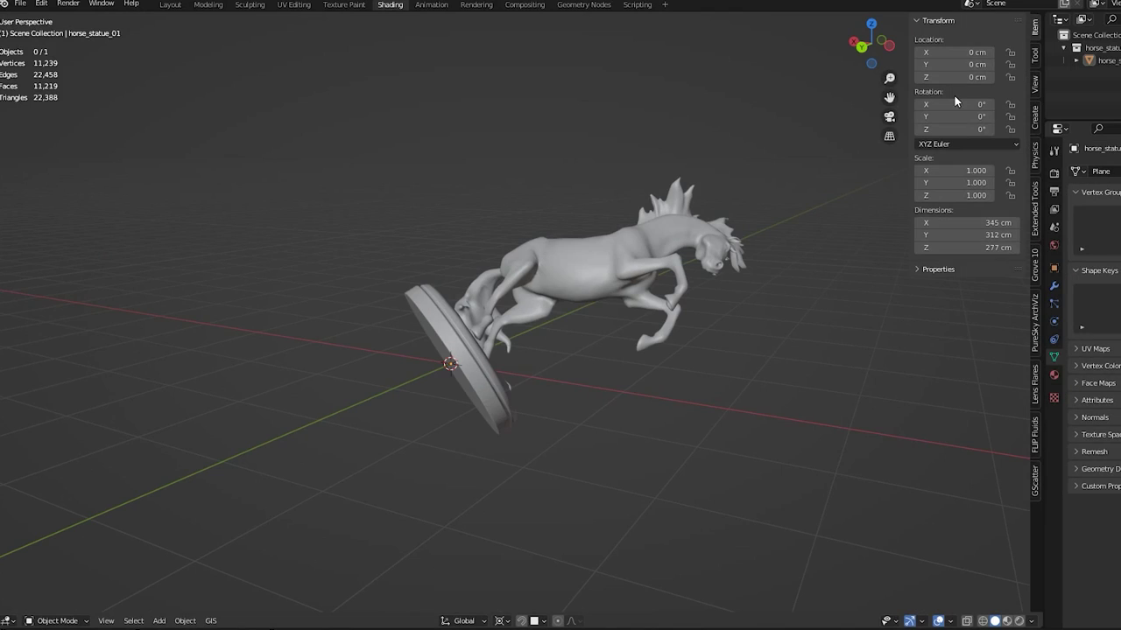
pyautogui.moveTo(787, 399); pyautogui.dragTo(735, 412, button='middle')
pyautogui.press('a')
pyautogui.press('KP_1')
pyautogui.press('r')
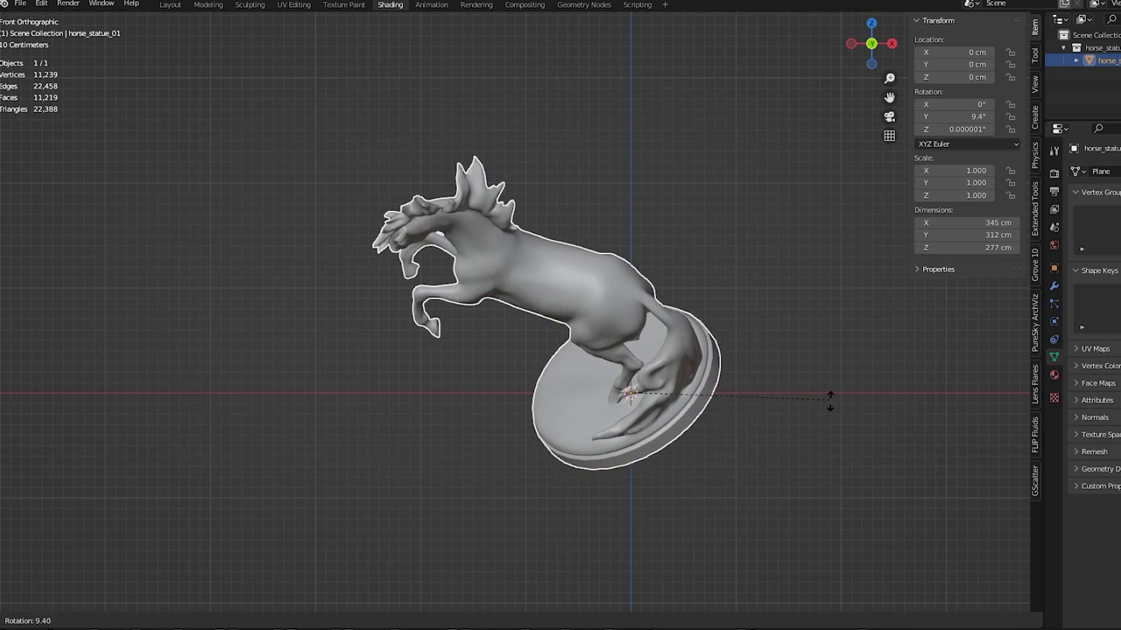
pyautogui.click(785, 525)
# Rotate the horse upright in Right view and apply the rotation so it reads 0°
pyautogui.click(104, 620)
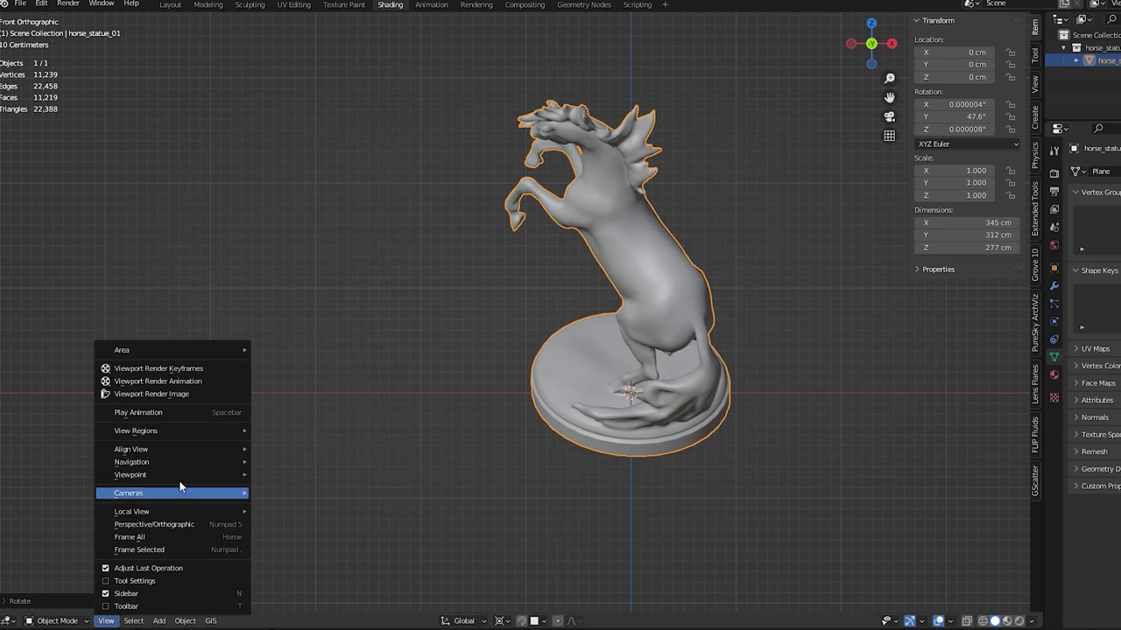
pyautogui.moveTo(183, 475)
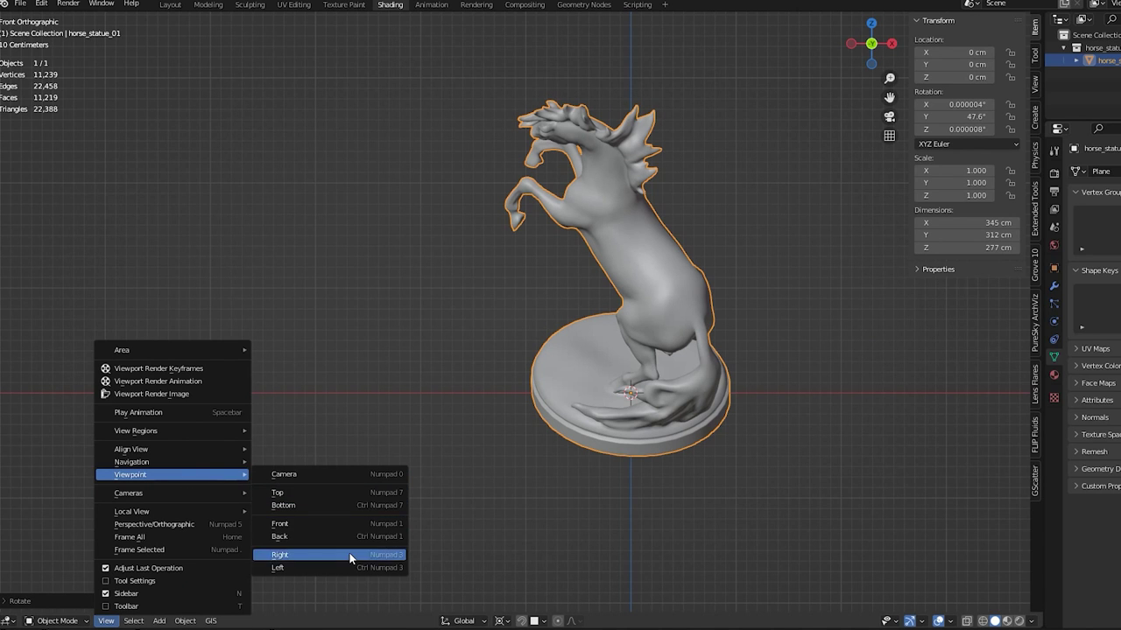
pyautogui.click(315, 555)
pyautogui.press('r')
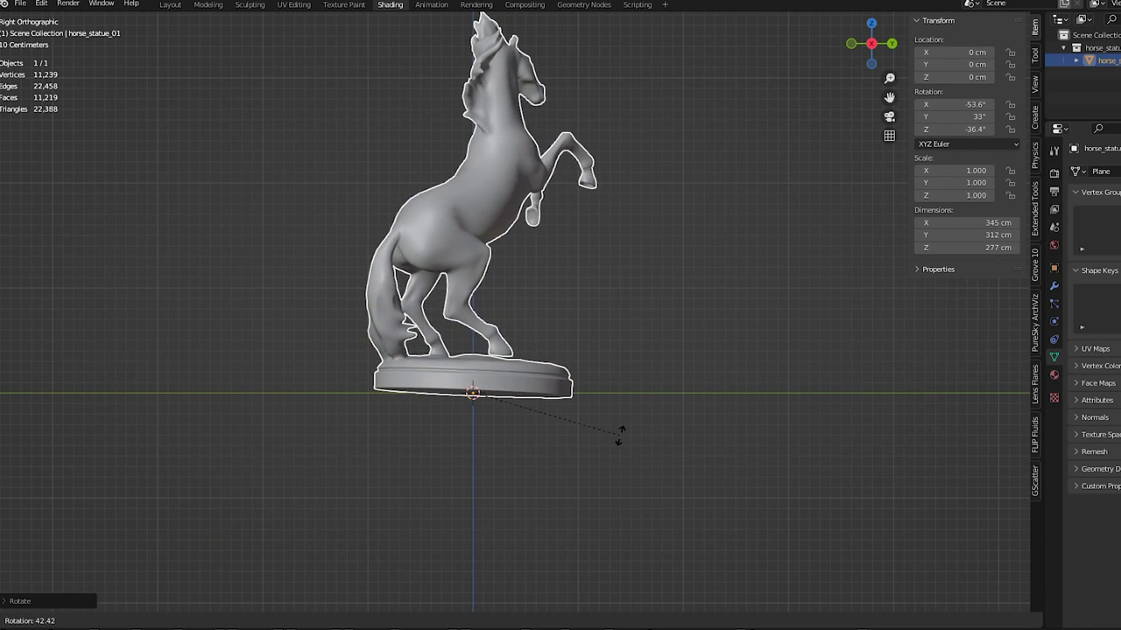
pyautogui.click(621, 430)
pyautogui.click(180, 621)
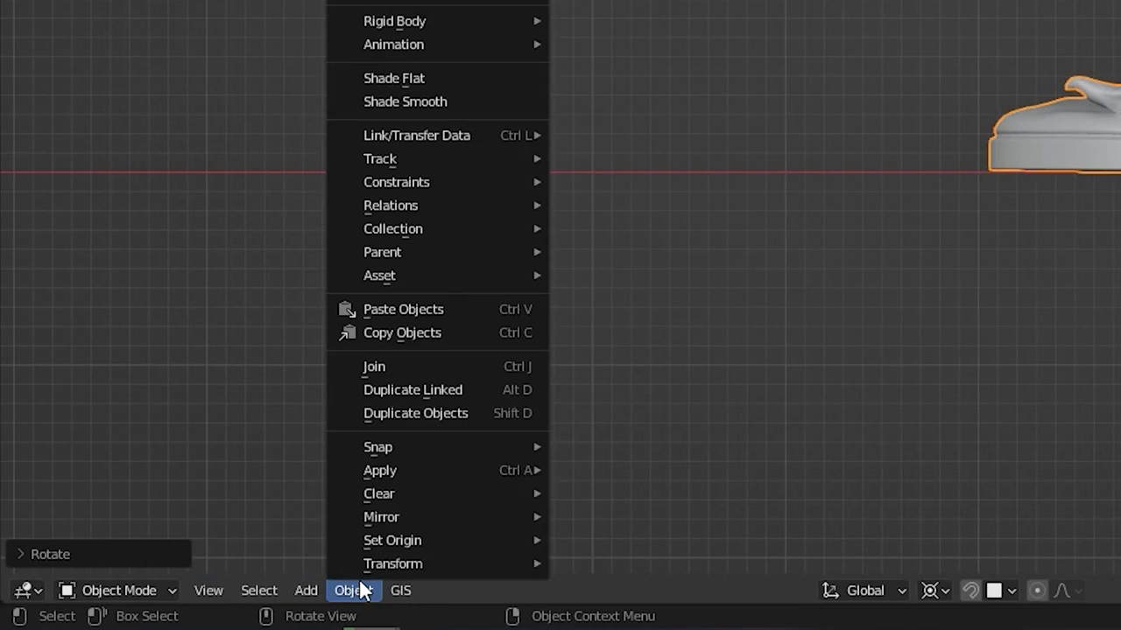
pyautogui.moveTo(469, 473)
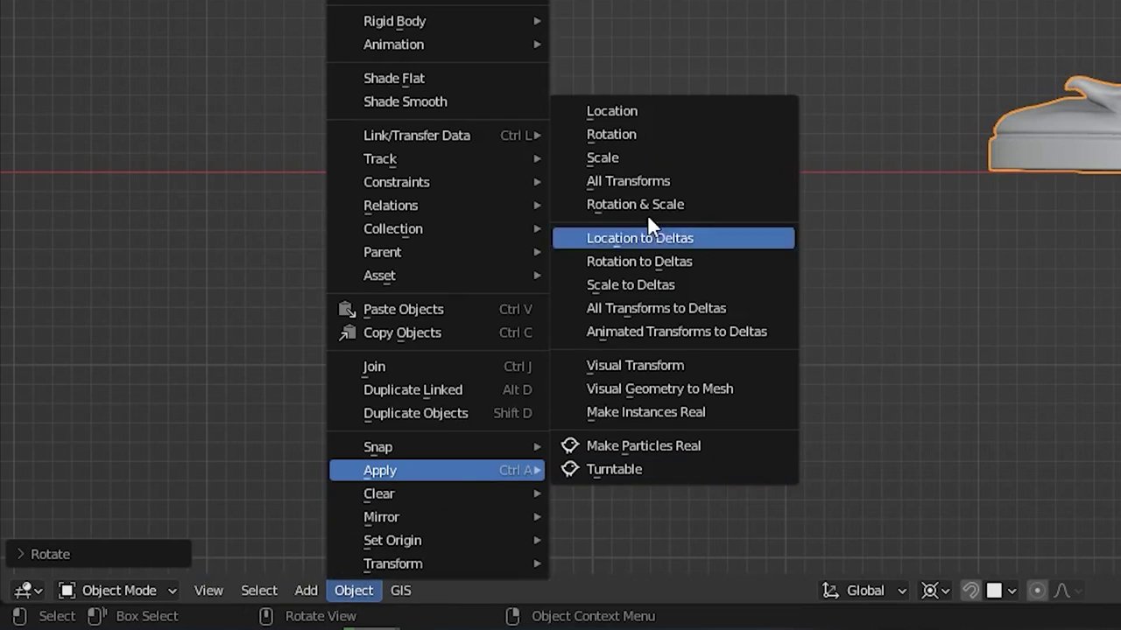
pyautogui.click(637, 134)
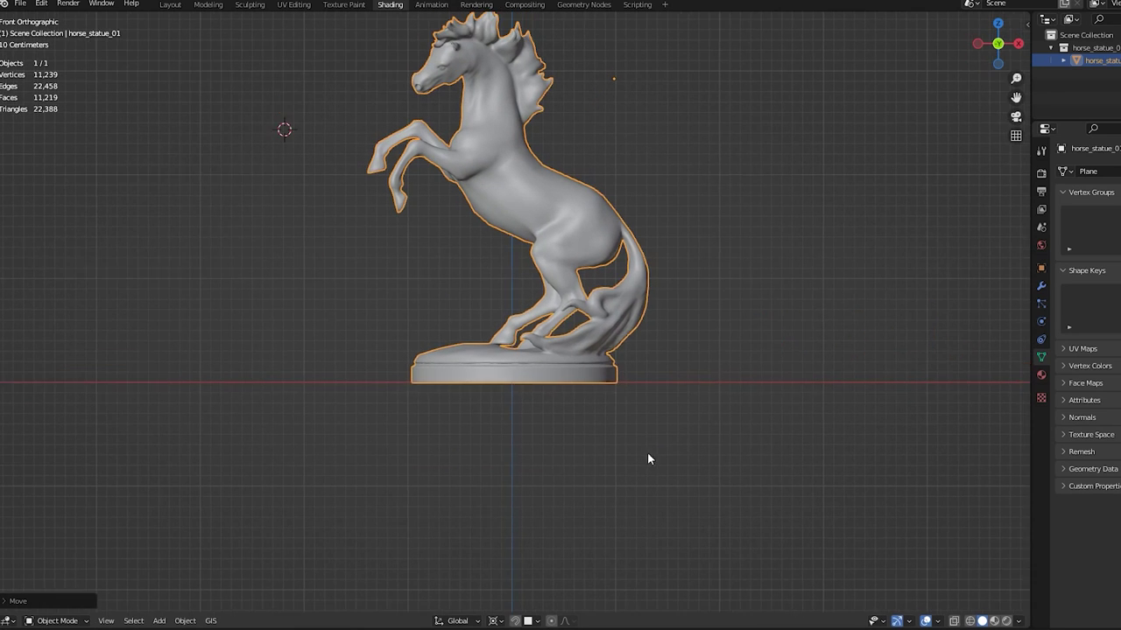
# Snap the 3D cursor to the world origin and set the horse's origin to the 3D cursor
pyautogui.keyDown('shift'); pyautogui.moveTo(647, 459); pyautogui.dragTo(622, 527, button='middle'); pyautogui.keyUp('shift')
pyautogui.click(189, 621)
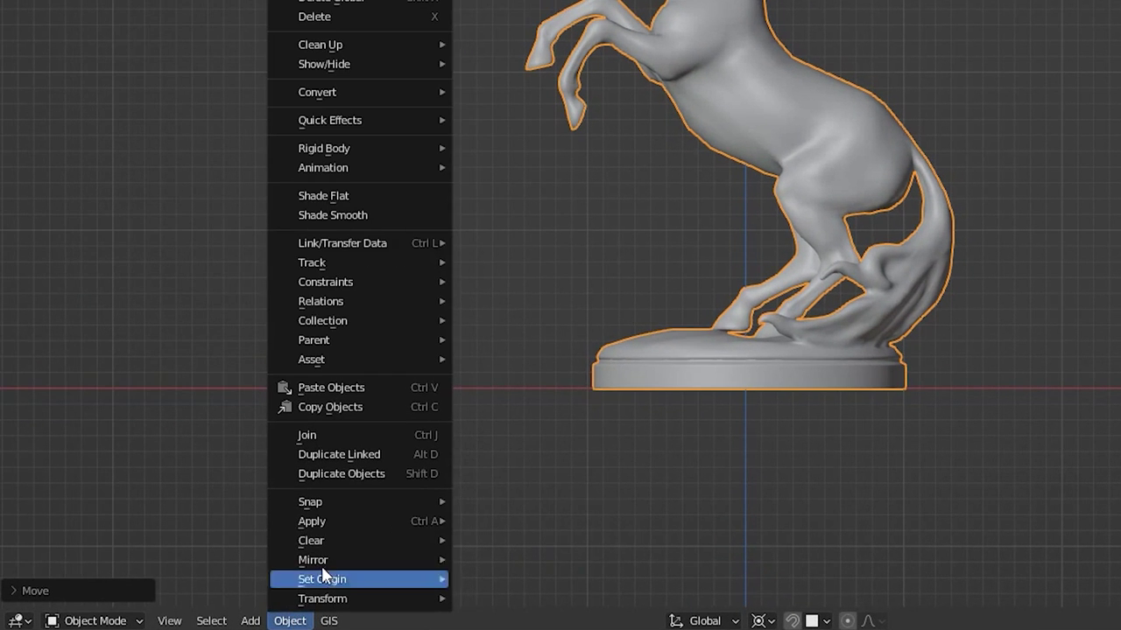
pyautogui.moveTo(349, 500)
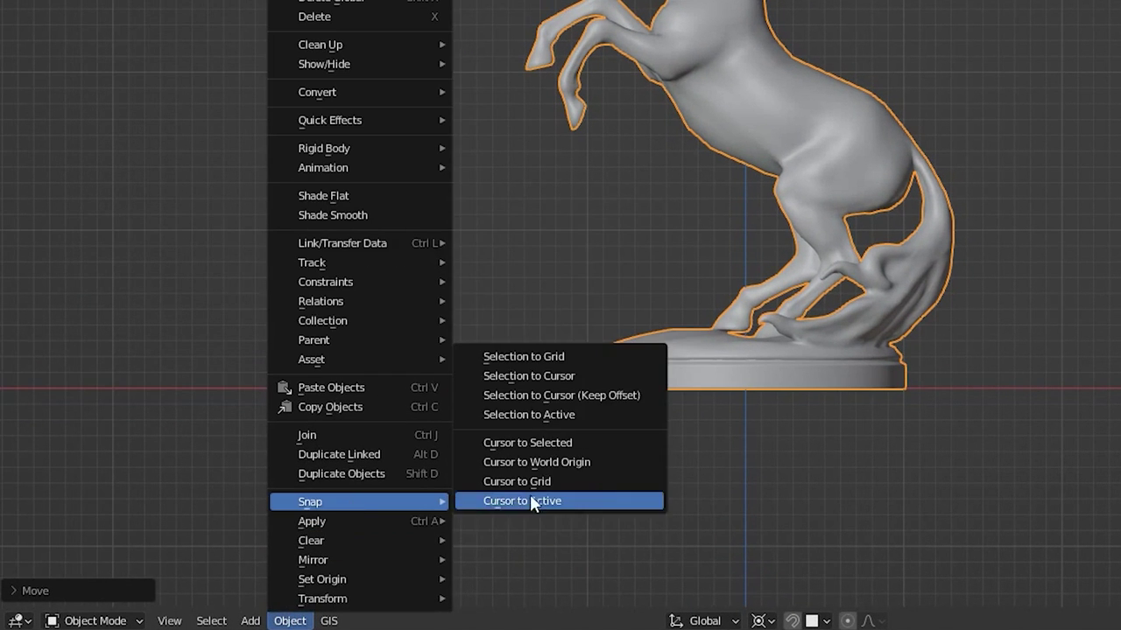
pyautogui.click(617, 464)
pyautogui.click(291, 621)
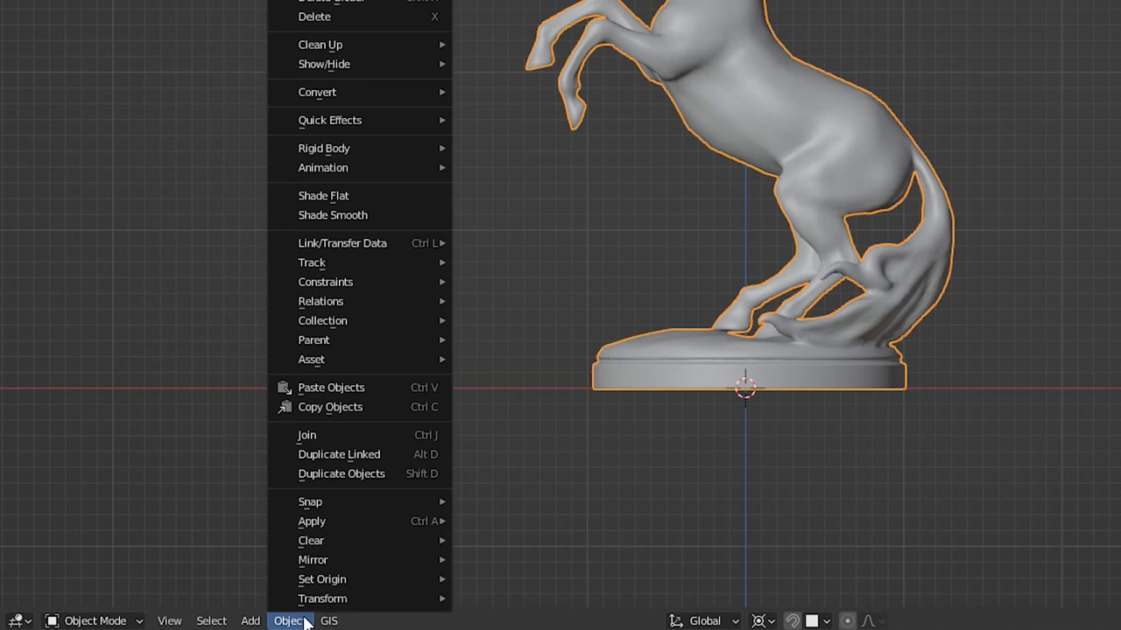
pyautogui.moveTo(311, 580)
pyautogui.click(567, 536)
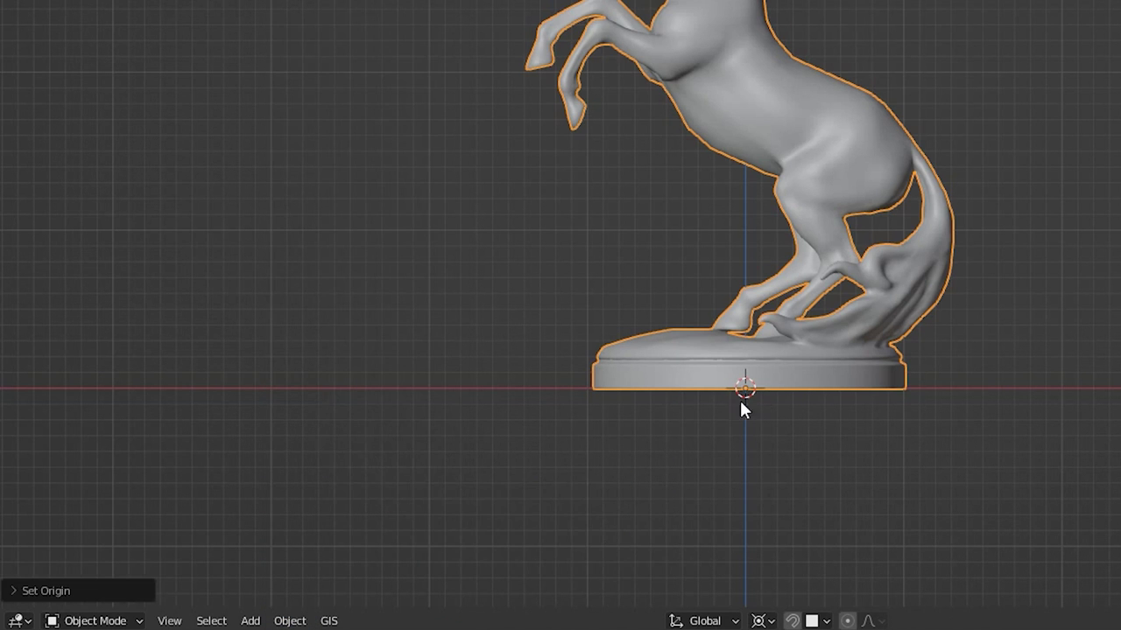
pyautogui.moveTo(784, 487); pyautogui.dragTo(869, 517, button='middle')
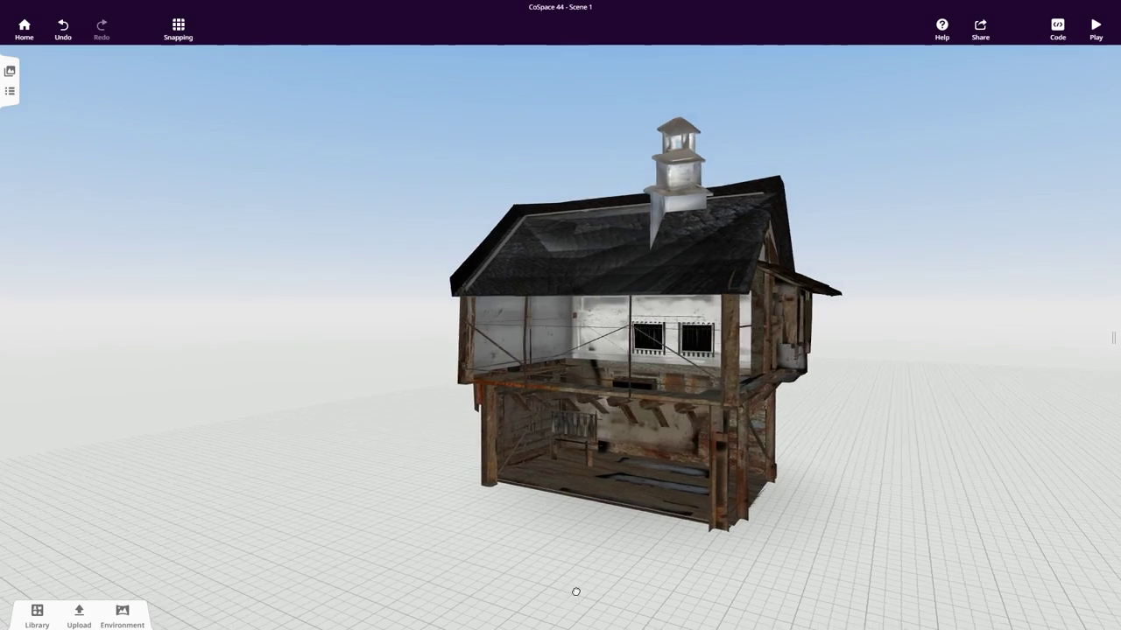
pyautogui.moveTo(576, 592); pyautogui.dragTo(773, 573)
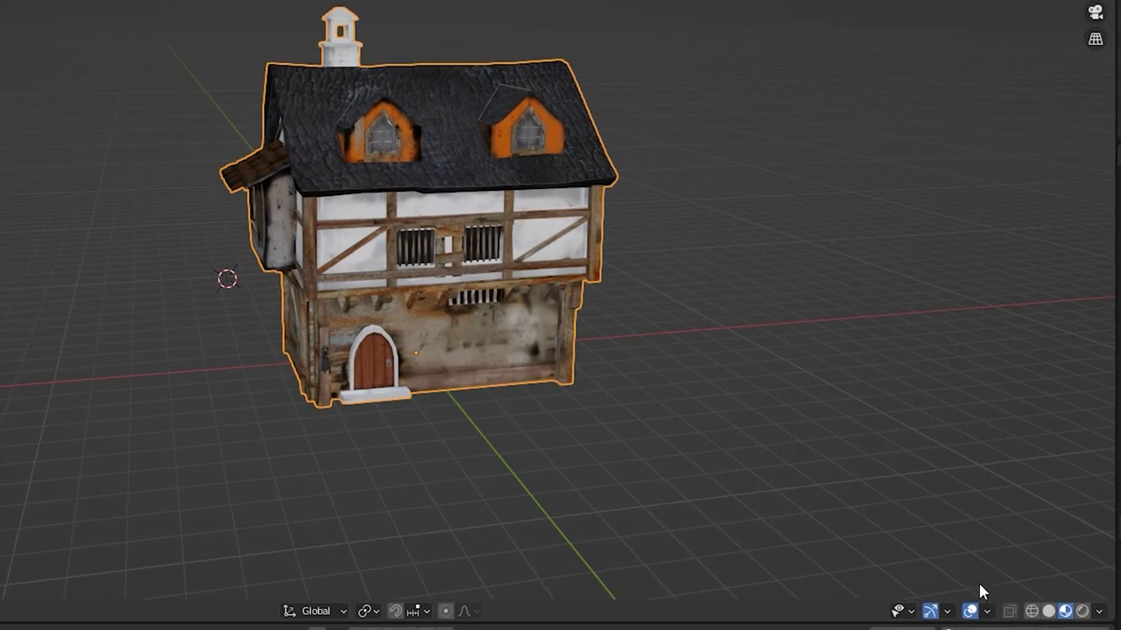
# Turn on the Face Orientation overlay to reveal the house's red, inside-out faces
pyautogui.click(957, 569)
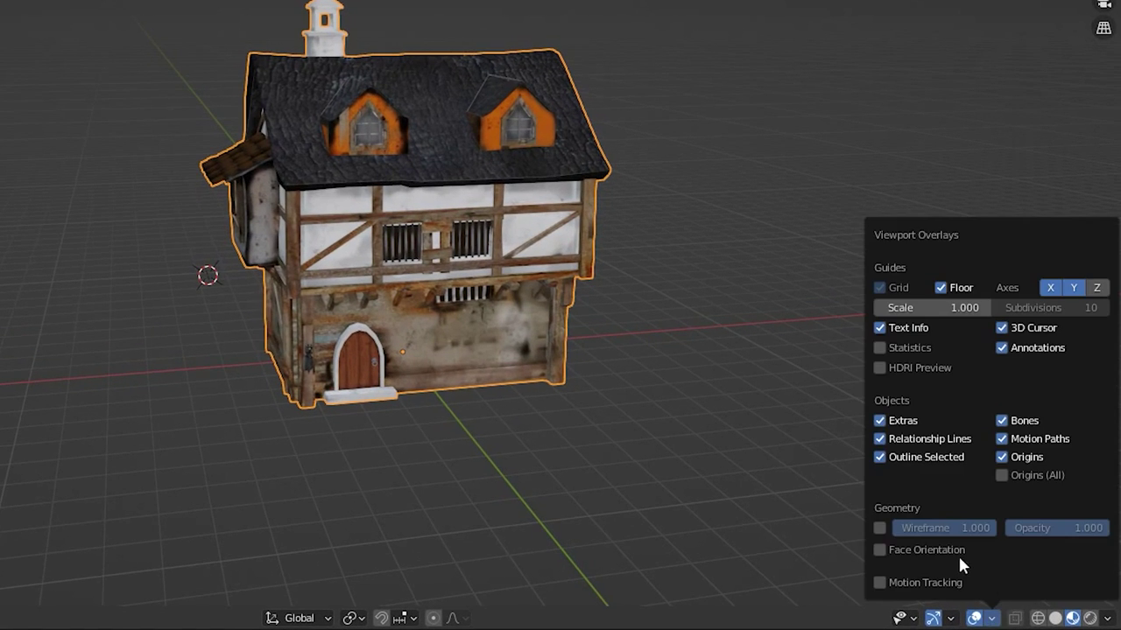
pyautogui.click(879, 550)
pyautogui.moveTo(401, 477); pyautogui.dragTo(307, 458, button='middle')
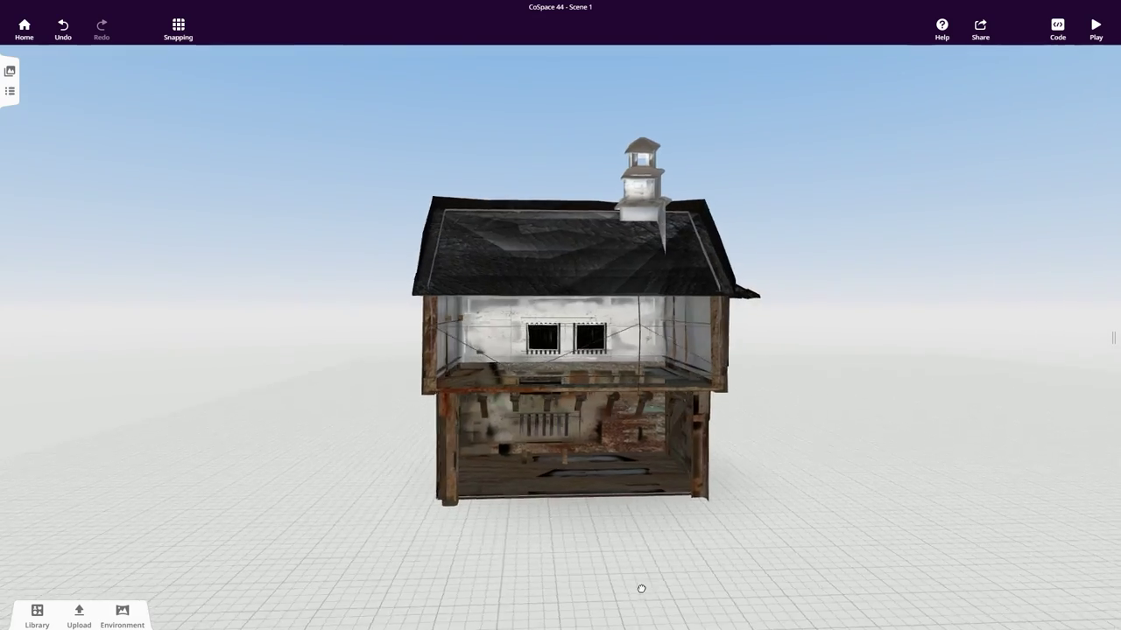
pyautogui.moveTo(640, 590); pyautogui.dragTo(742, 575)
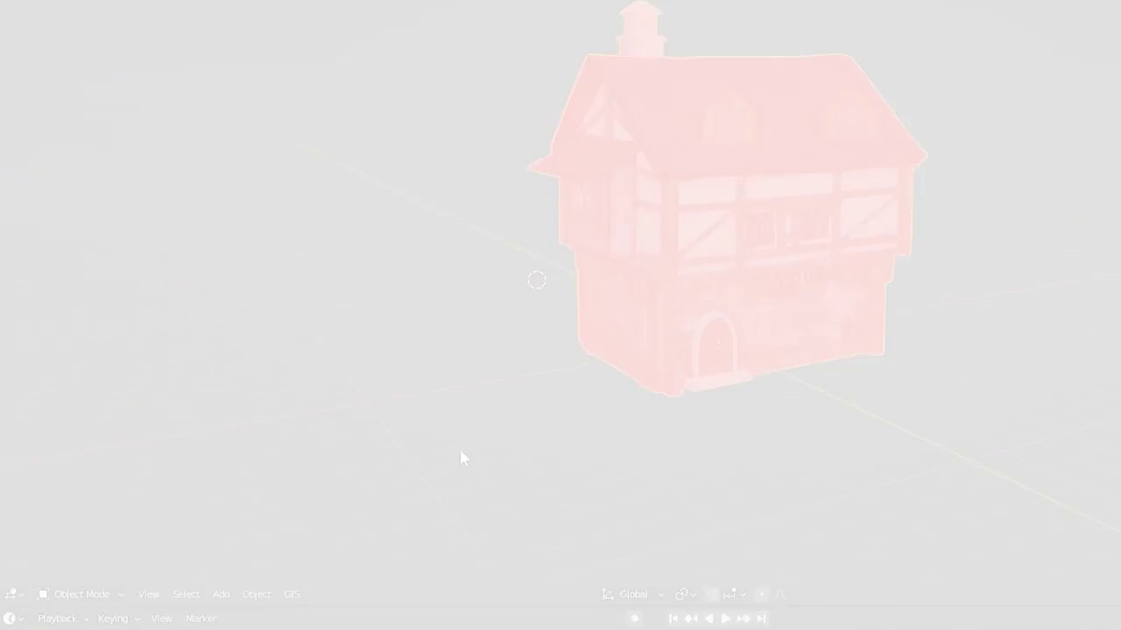
# In Edit Mode, recalculate all of the house's normals to point outside
pyautogui.click(109, 595)
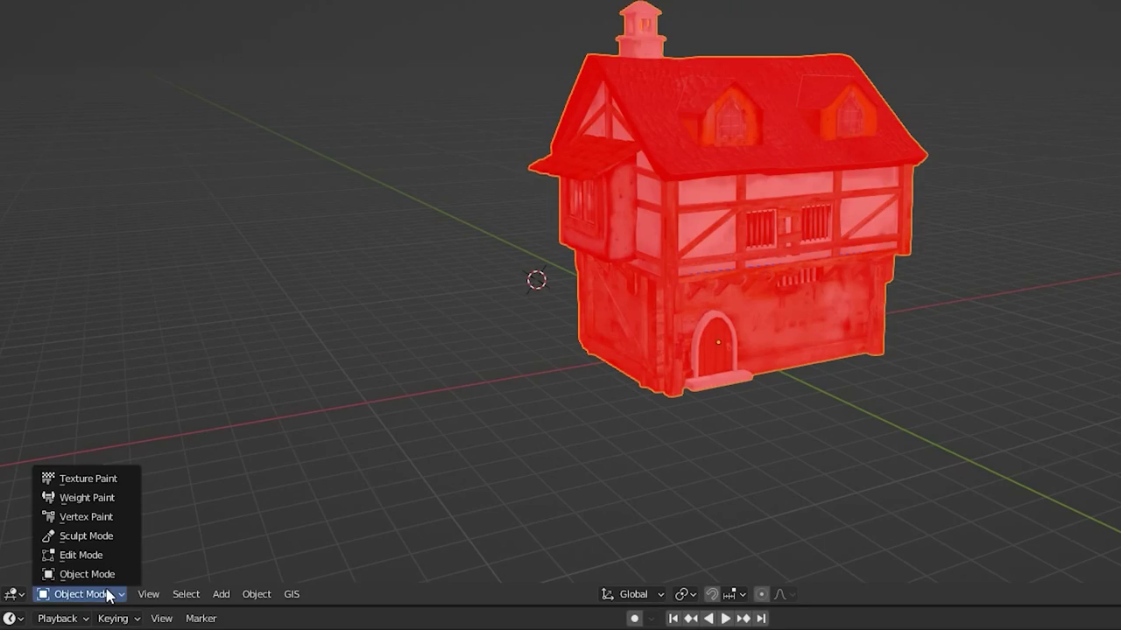
pyautogui.click(111, 558)
pyautogui.moveTo(890, 476); pyautogui.dragTo(873, 493, button='middle')
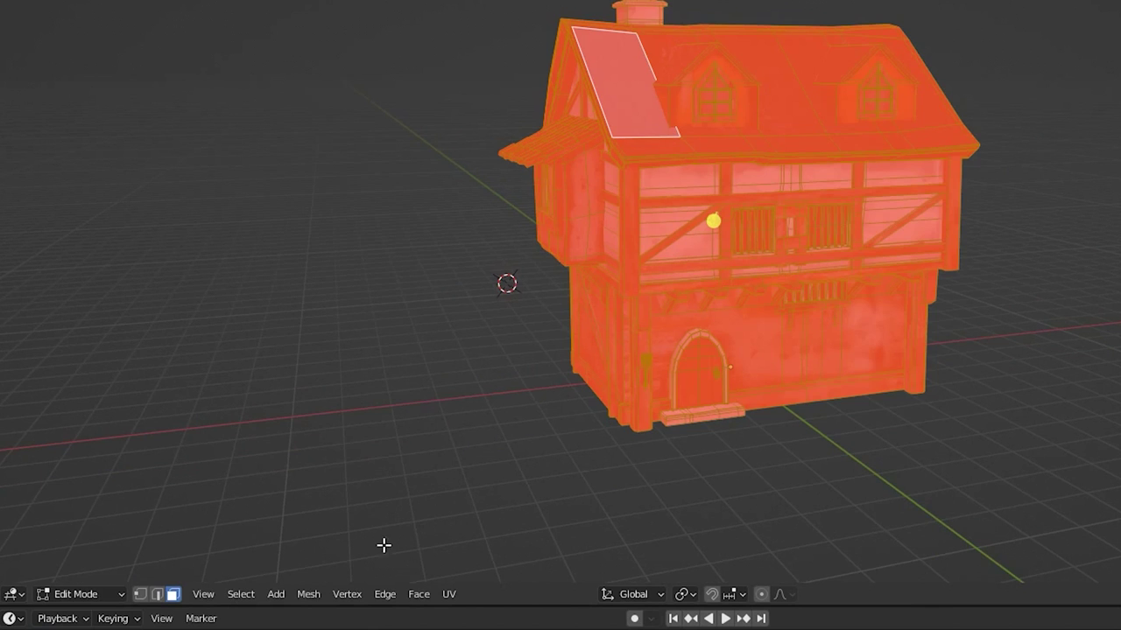
pyautogui.click(310, 594)
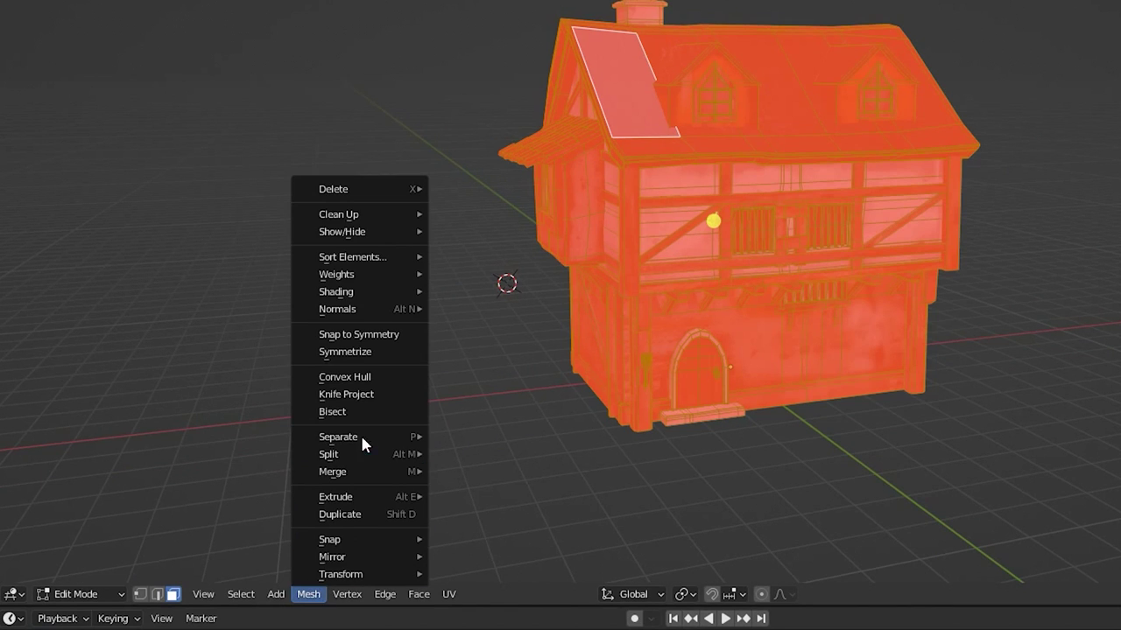
pyautogui.moveTo(359, 314)
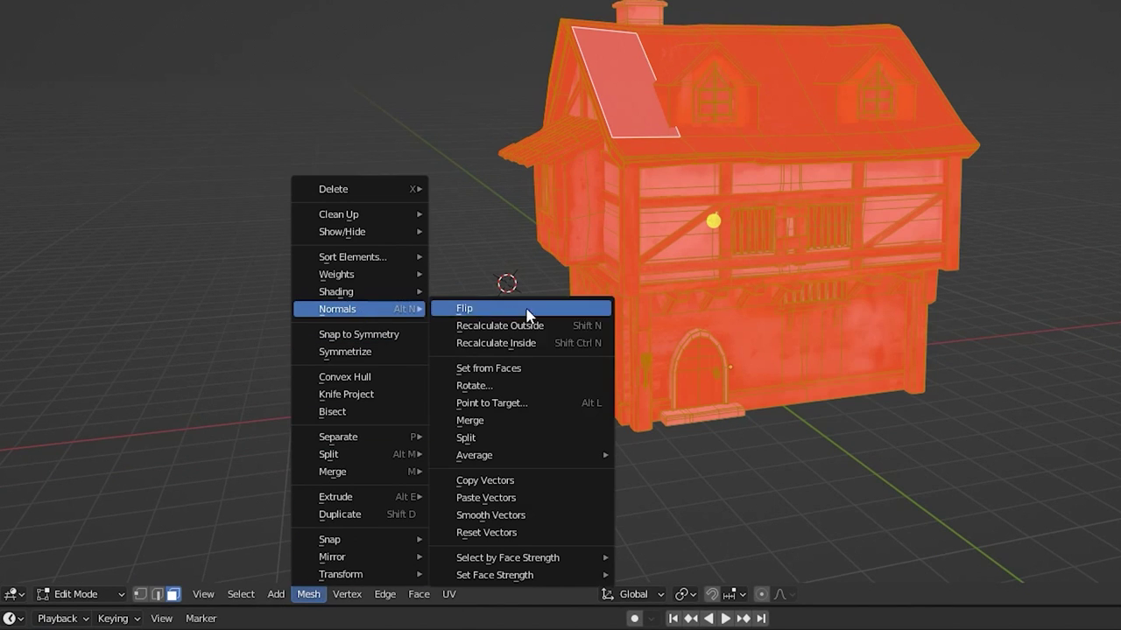
pyautogui.click(589, 329)
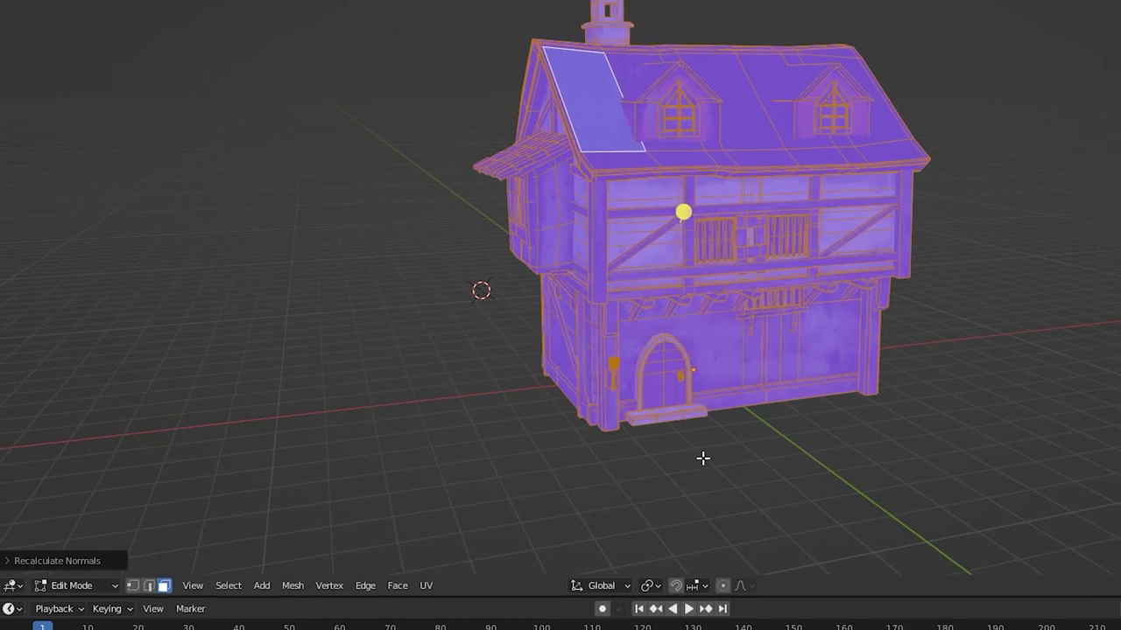
# Flip the normals of the two remaining red faces above the balcony
pyautogui.moveTo(667, 478); pyautogui.dragTo(525, 452, button='middle')
pyautogui.scroll(6, 523, 442)
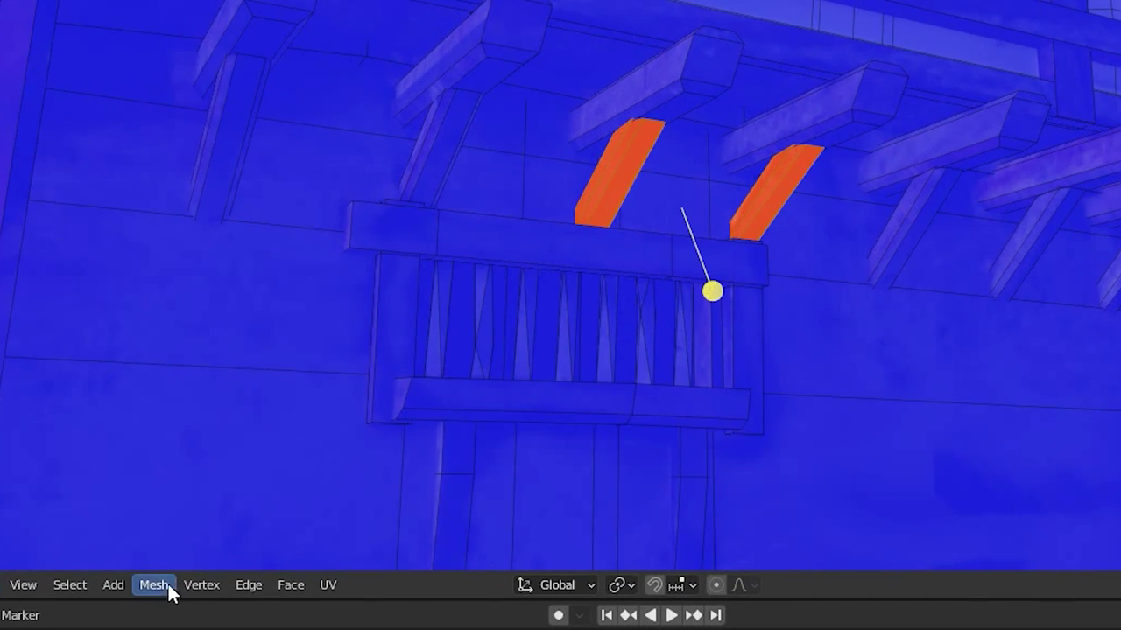
pyautogui.click(225, 549)
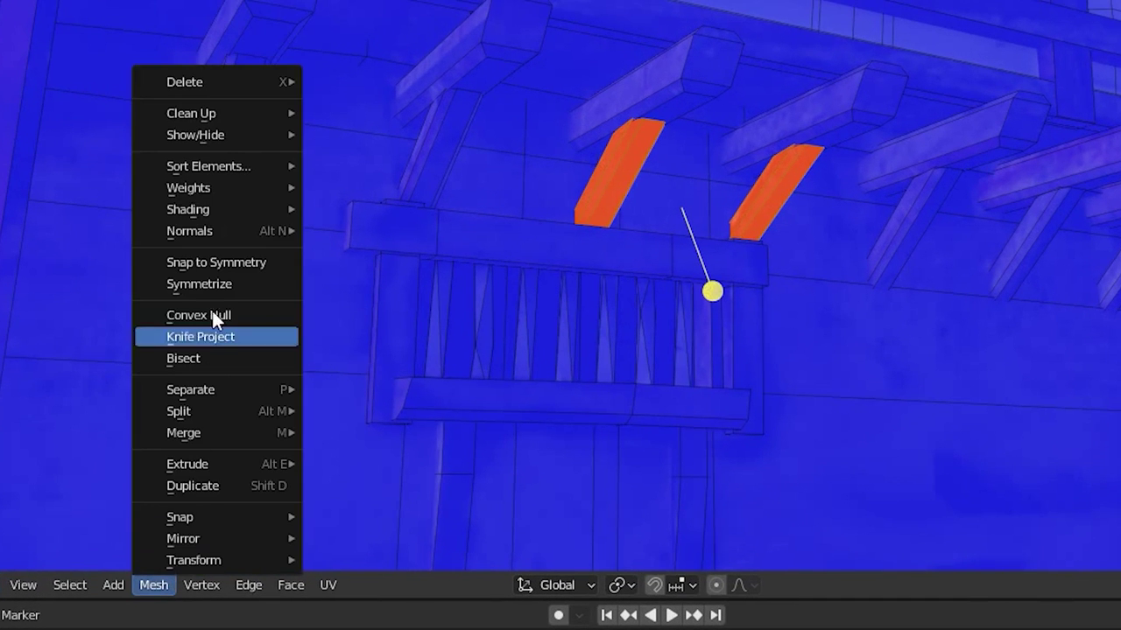
pyautogui.moveTo(211, 228)
pyautogui.click(320, 227)
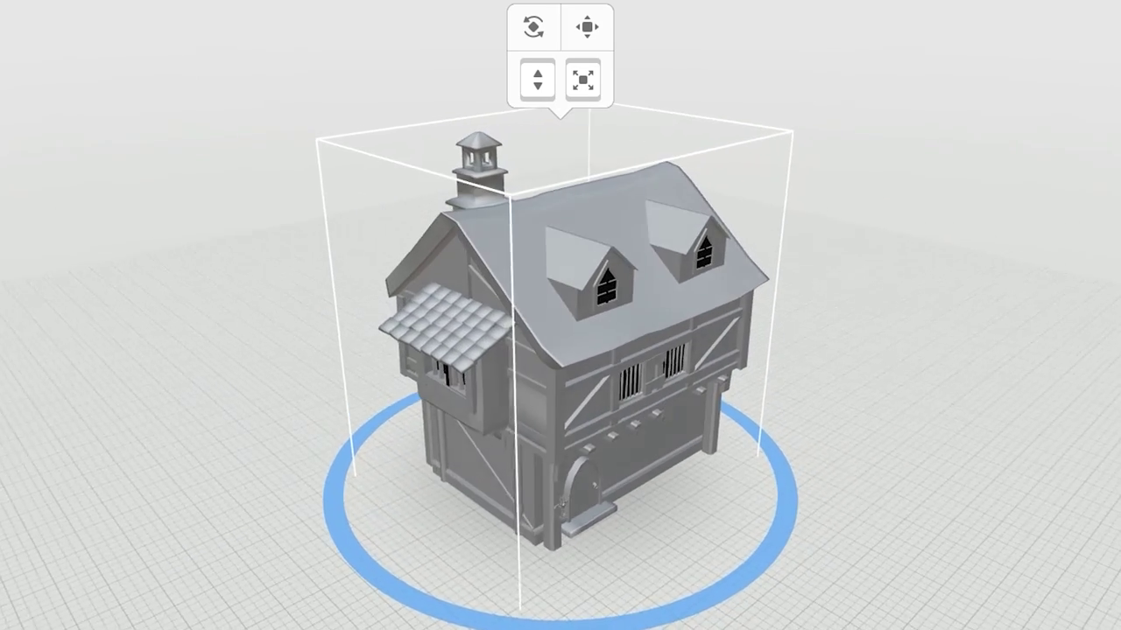
# Drop the nine selected house model and texture files into the CoSpaces scene and confirm the upload
pyautogui.moveTo(1080, 370); pyautogui.dragTo(378, 157)
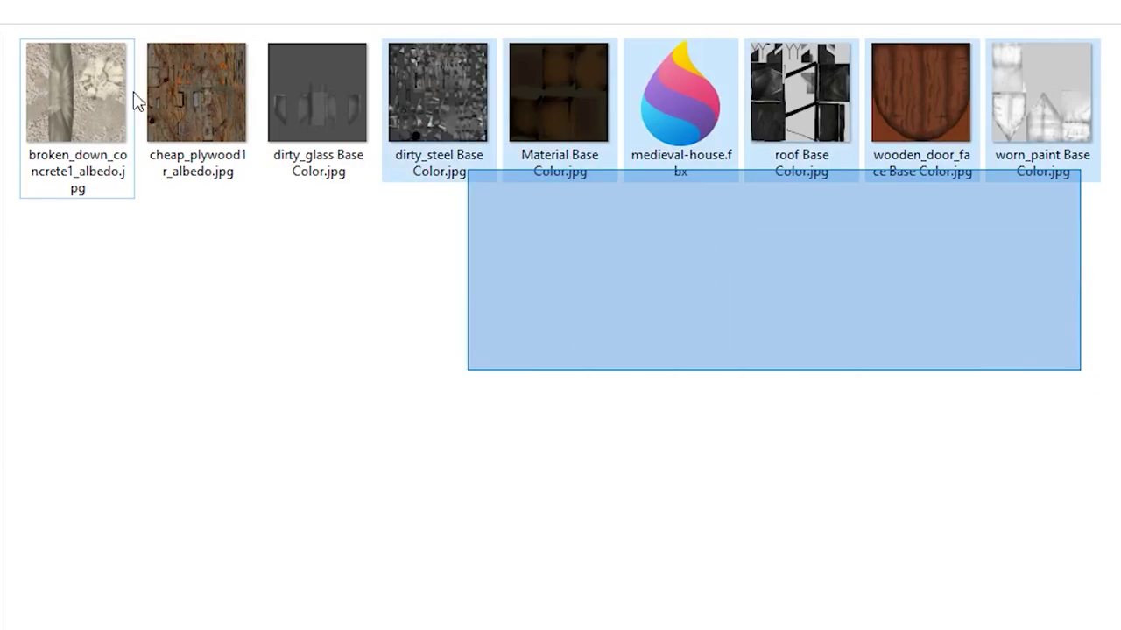
pyautogui.moveTo(136, 101); pyautogui.dragTo(118, 442)
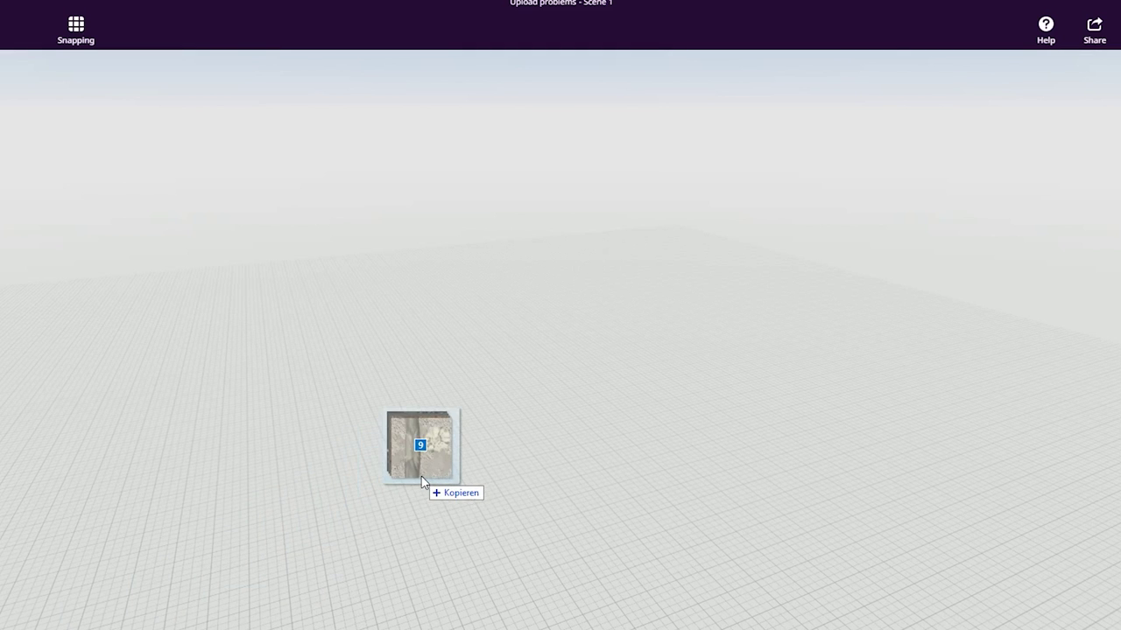
pyautogui.moveTo(425, 470); pyautogui.dragTo(421, 482)
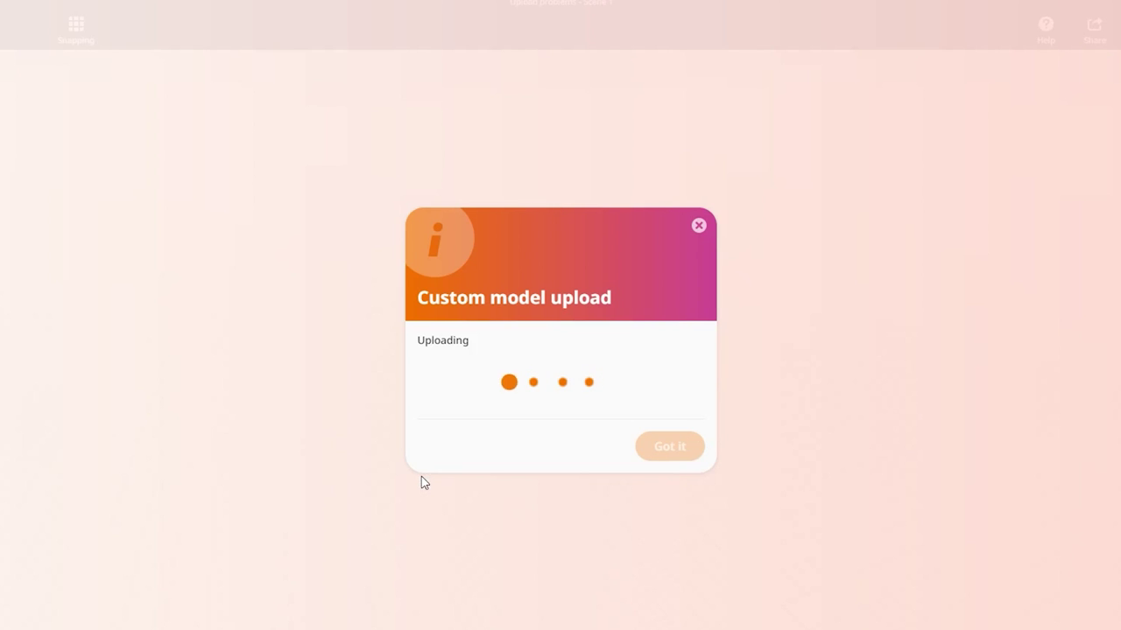
pyautogui.click(677, 421)
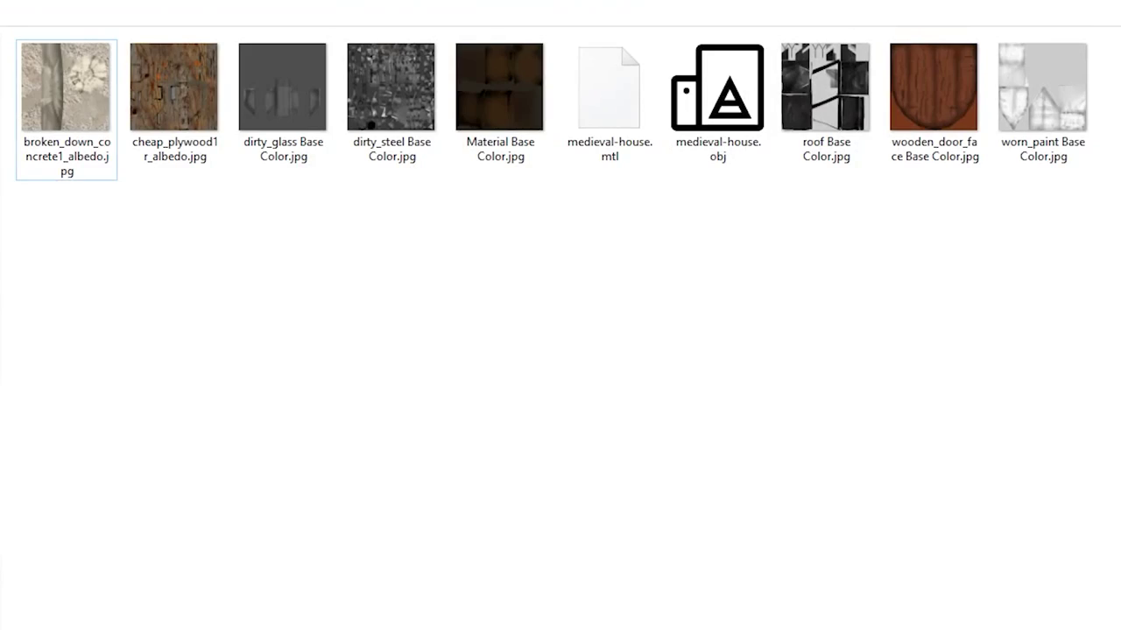
# Upload all ten medieval-house files (OBJ, MTL, textures) into the CoSpaces scene and dismiss the success message
pyautogui.moveTo(1119, 416); pyautogui.dragTo(46, 62)
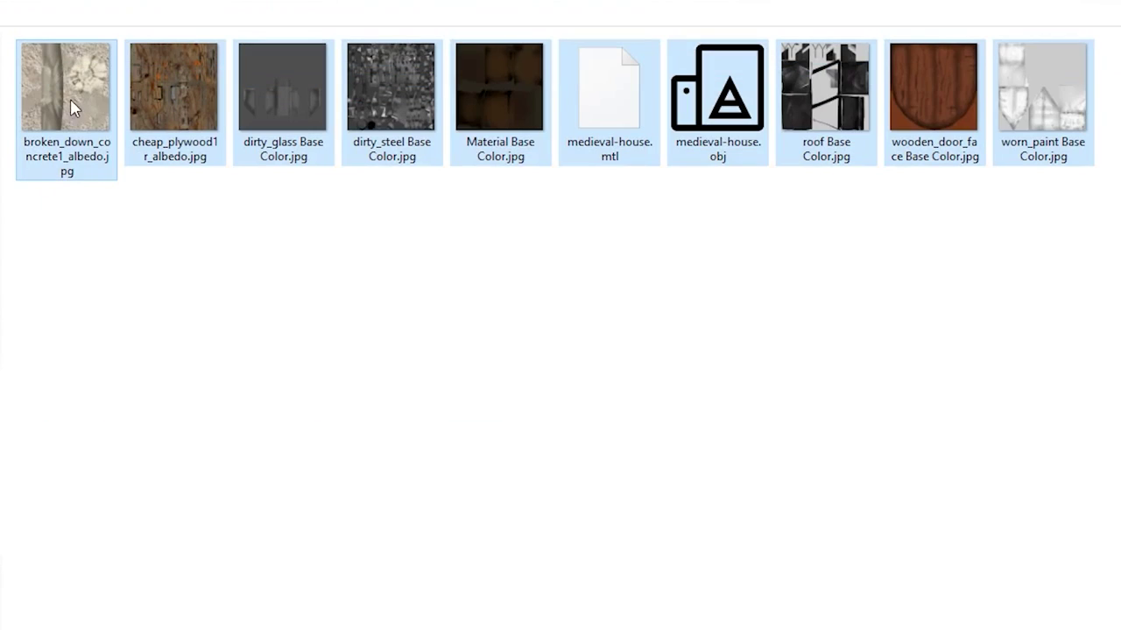
pyautogui.moveTo(72, 107); pyautogui.dragTo(54, 626)
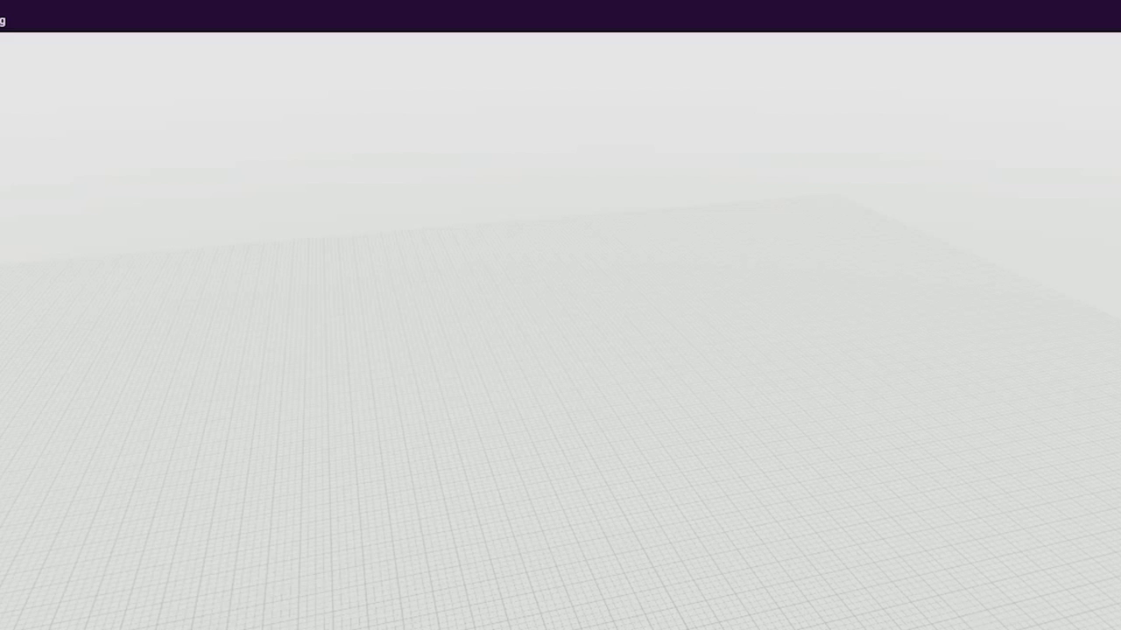
pyautogui.moveTo(358, 629); pyautogui.dragTo(545, 485)
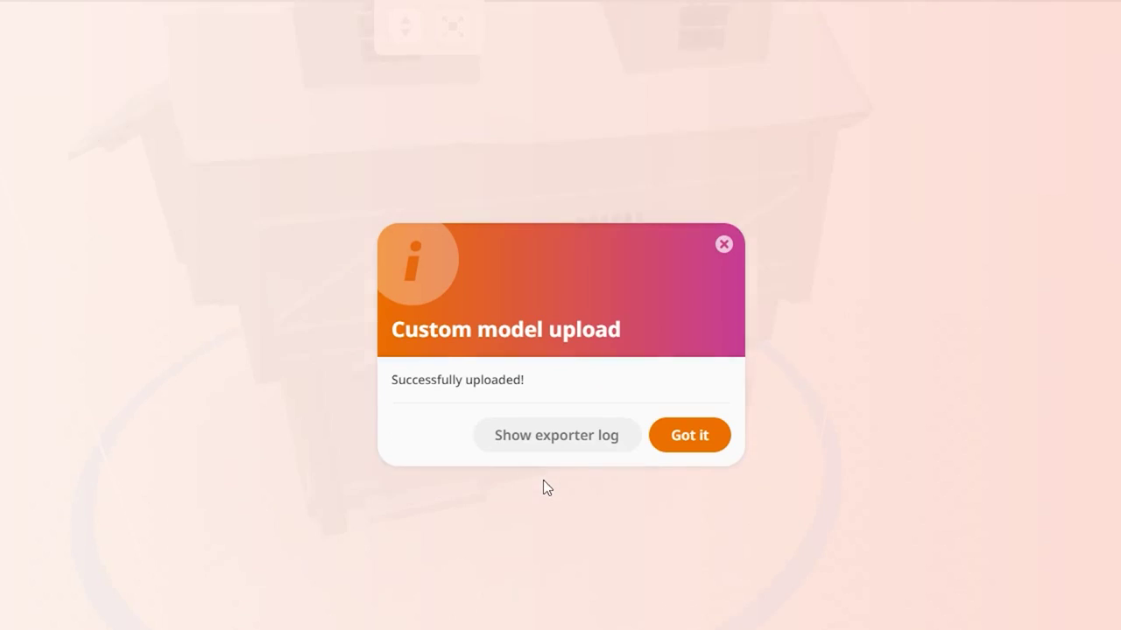
pyautogui.click(688, 435)
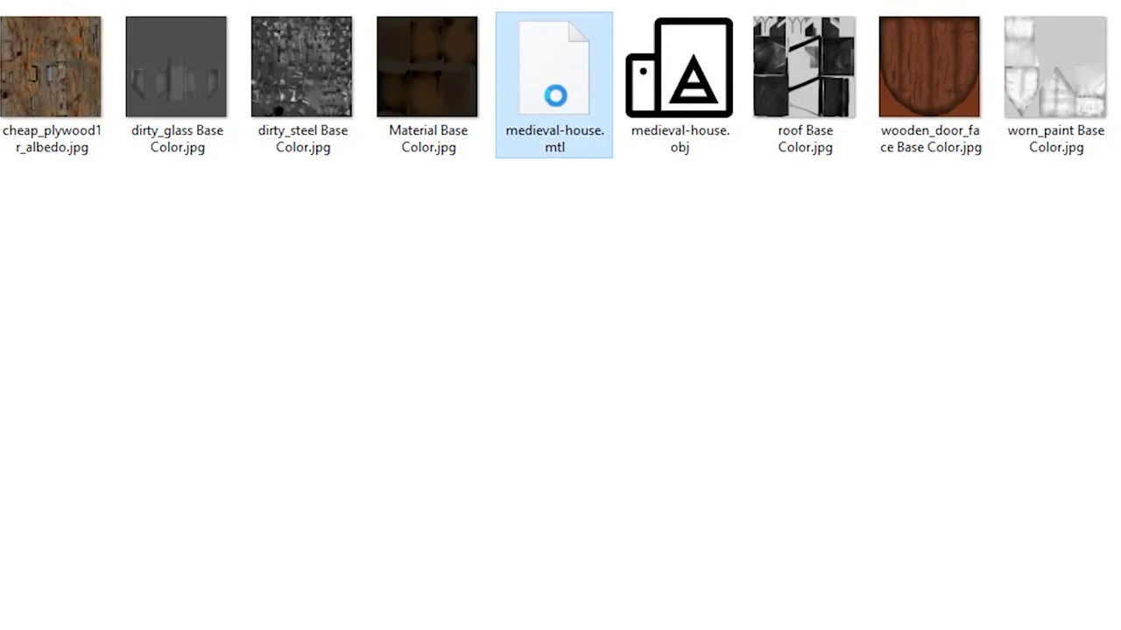
# Open medieval-house.mtl in Notepad++ and replace the texture name 'Tree' on line 13 with 'Mat'
pyautogui.rightClick(555, 95)
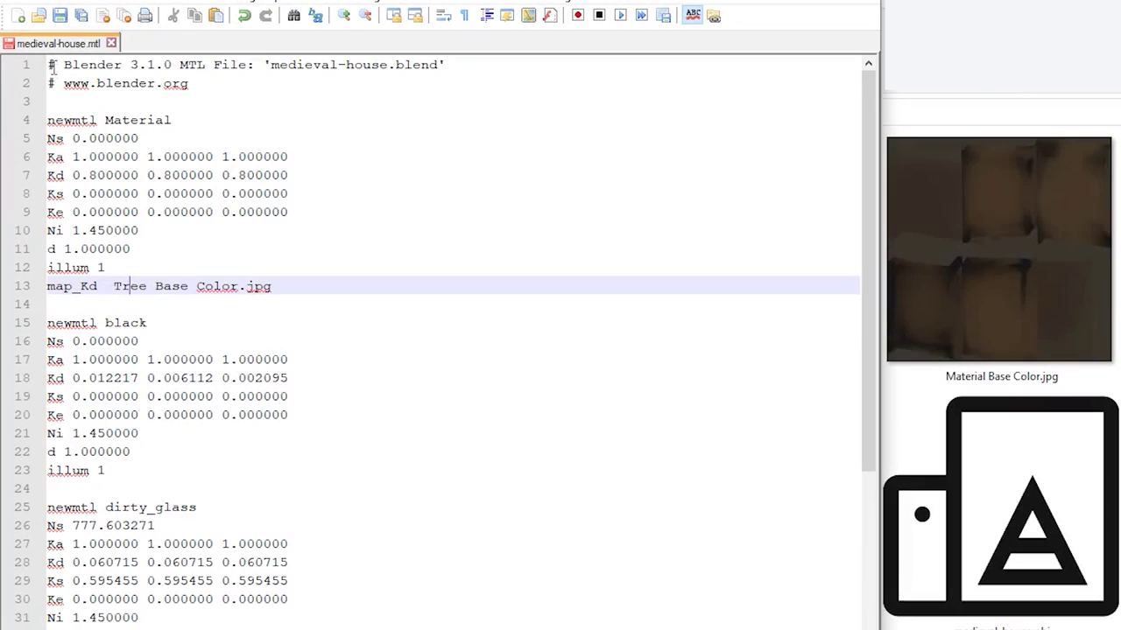
pyautogui.click(68, 85)
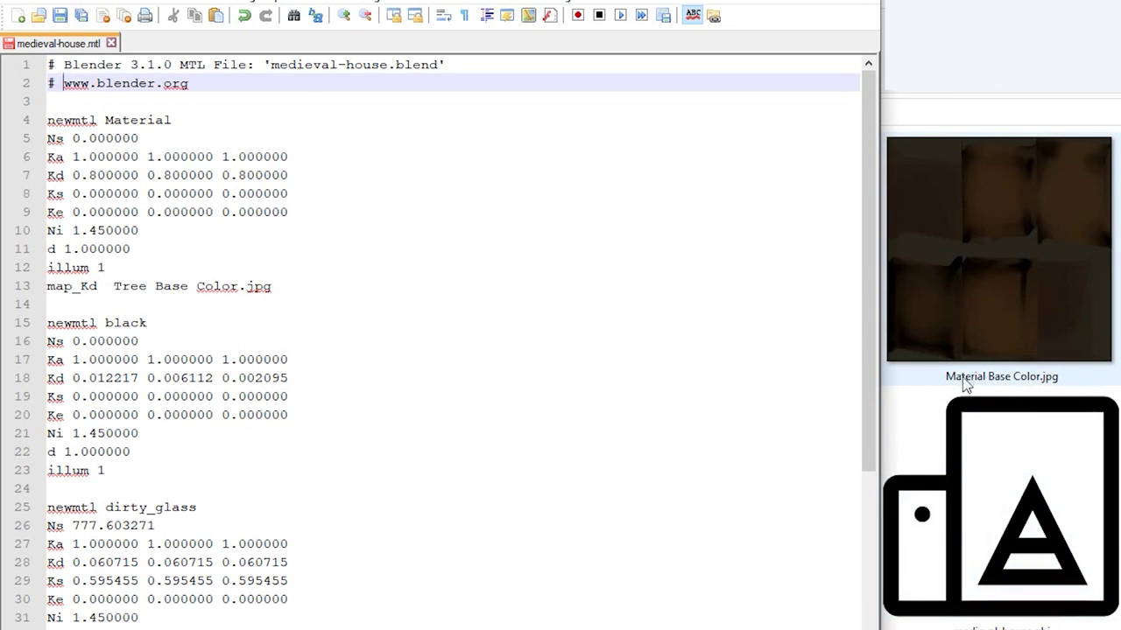
pyautogui.moveTo(147, 290); pyautogui.dragTo(112, 291)
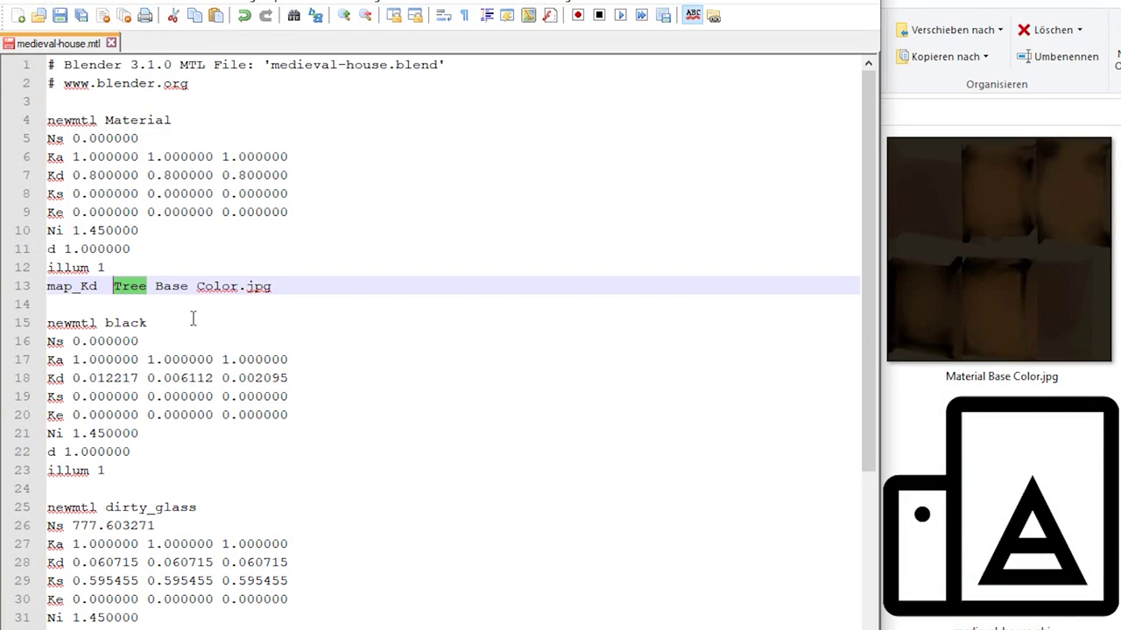
pyautogui.write('Mat')
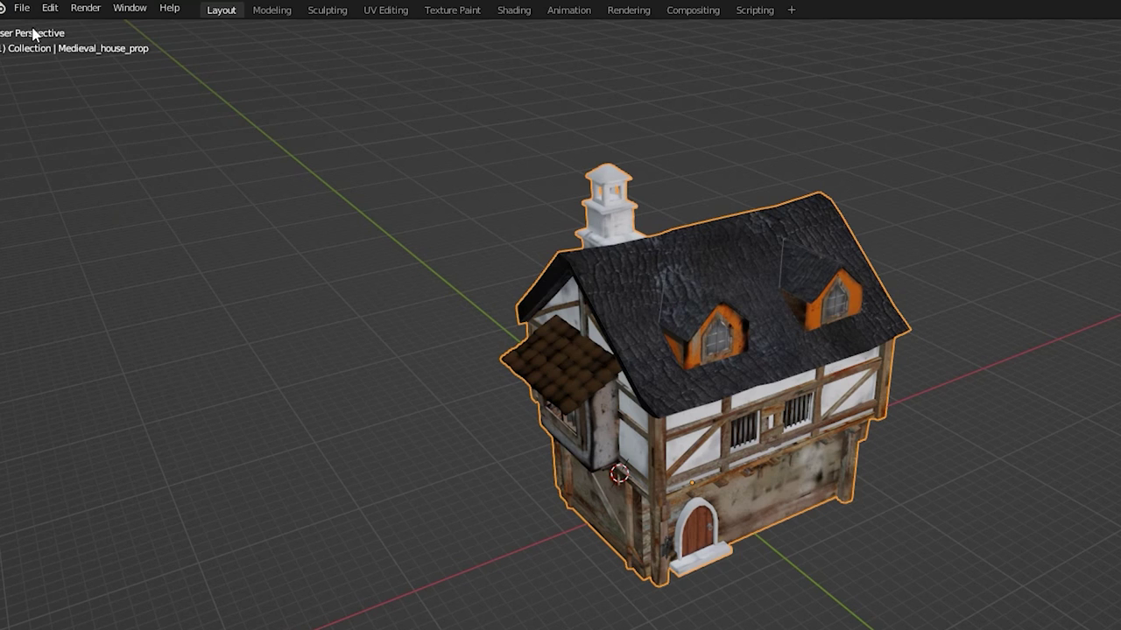
# Open the Wavefront OBJ (.obj) export dialog for the medieval house from the File menu
pyautogui.click(23, 7)
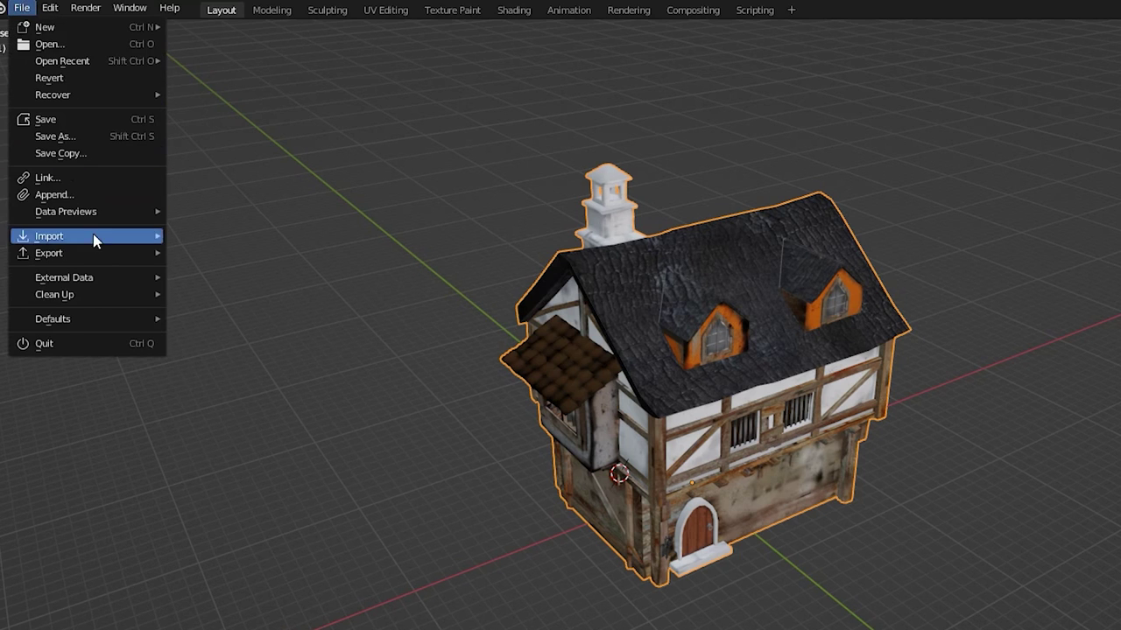
pyautogui.moveTo(154, 257)
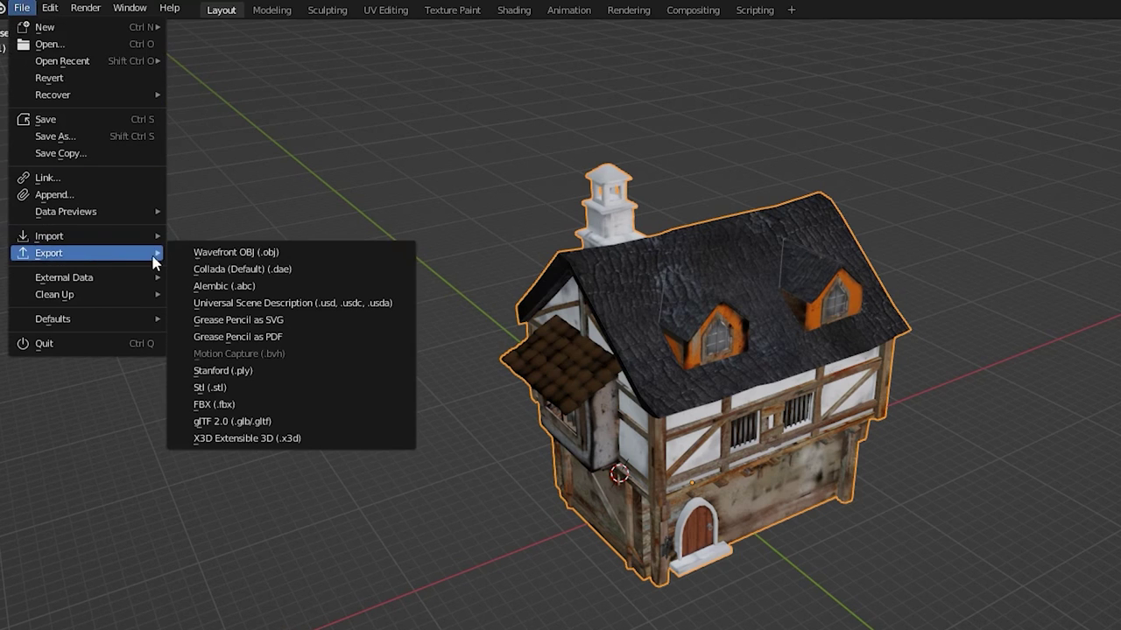
pyautogui.click(302, 253)
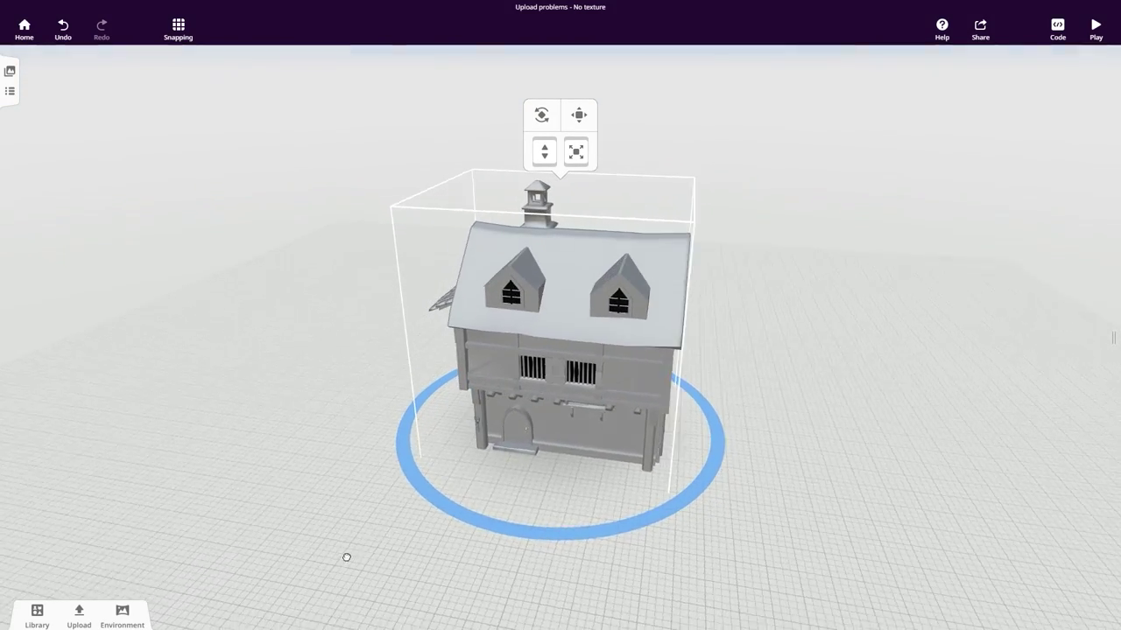
# In the Shading workspace, add an image texture node and link its Color to Base Color
pyautogui.moveTo(348, 557); pyautogui.dragTo(473, 555)
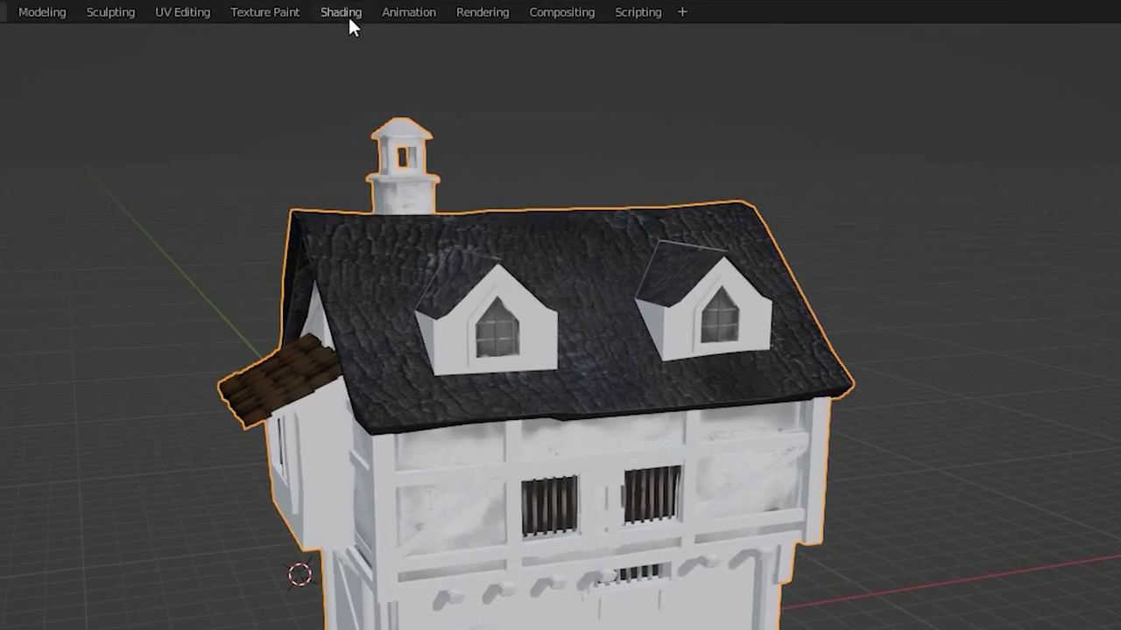
pyautogui.click(350, 16)
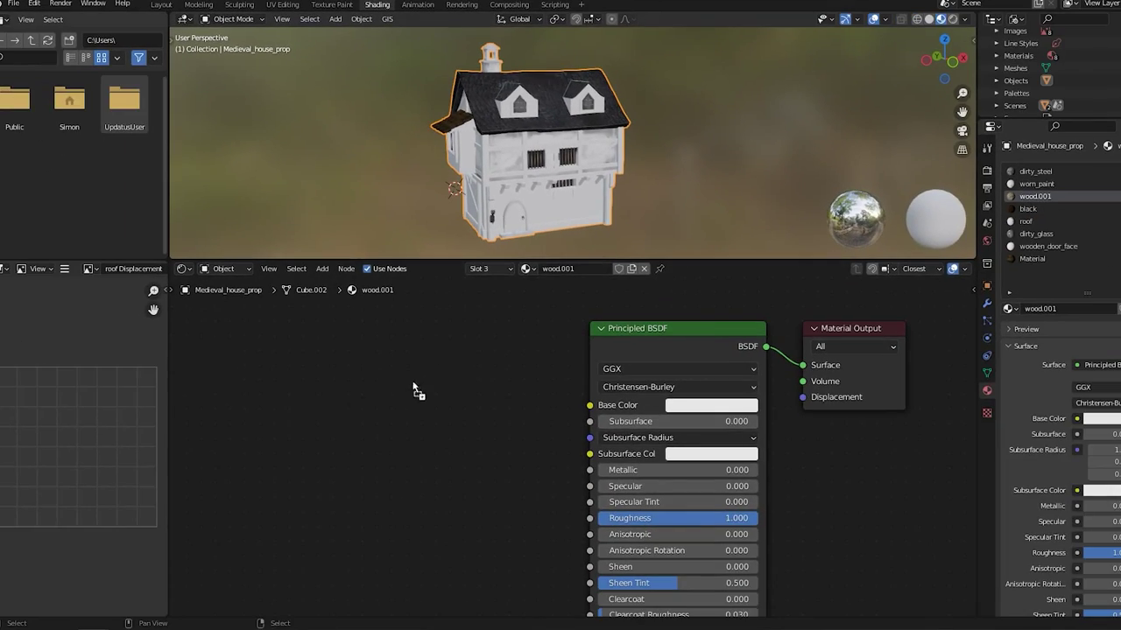
pyautogui.moveTo(435, 379); pyautogui.dragTo(435, 379)
pyautogui.moveTo(503, 386); pyautogui.dragTo(442, 362)
pyautogui.moveTo(598, 411); pyautogui.dragTo(601, 416)
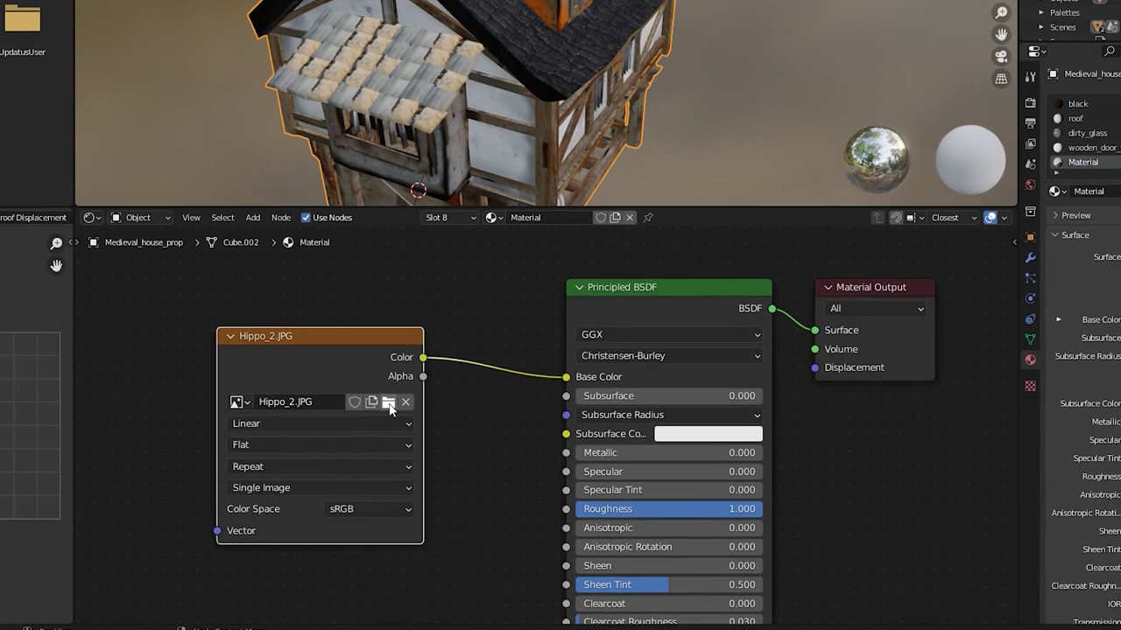
# Load Material Base Color.jpg from the texture folder into the image texture node
pyautogui.click(389, 403)
pyautogui.click(433, 161)
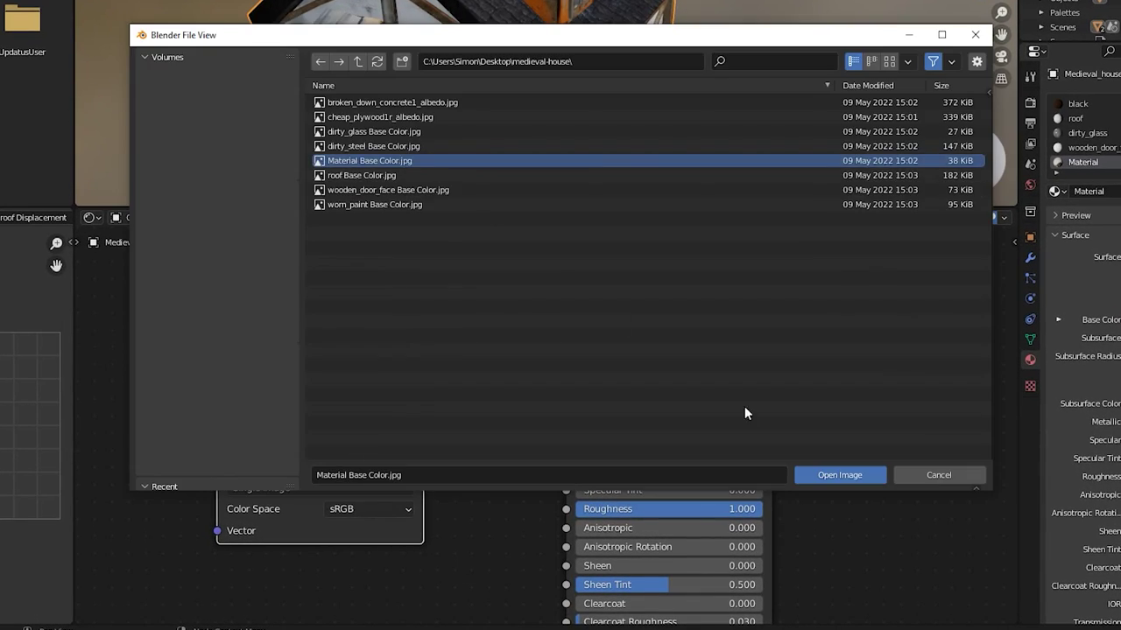
pyautogui.click(838, 475)
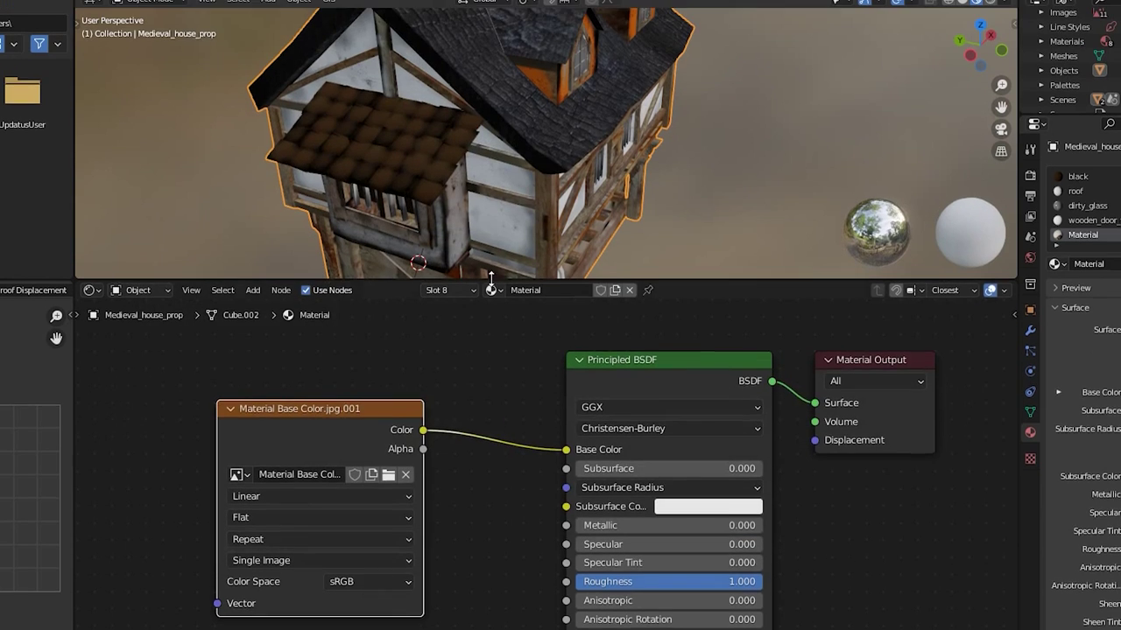
pyautogui.scroll(-5, 457, 185)
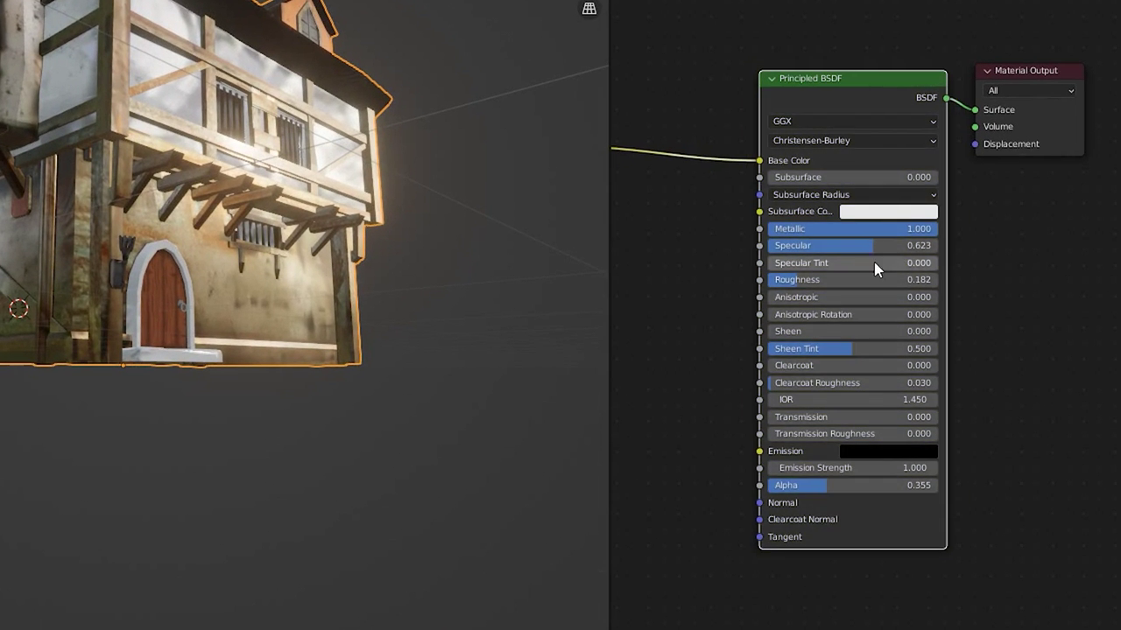
# Make the Principled BSDF matte: Specular 0, Roughness 1.000, Emission Strength 0, Alpha 1.000
pyautogui.press('BackSpace')
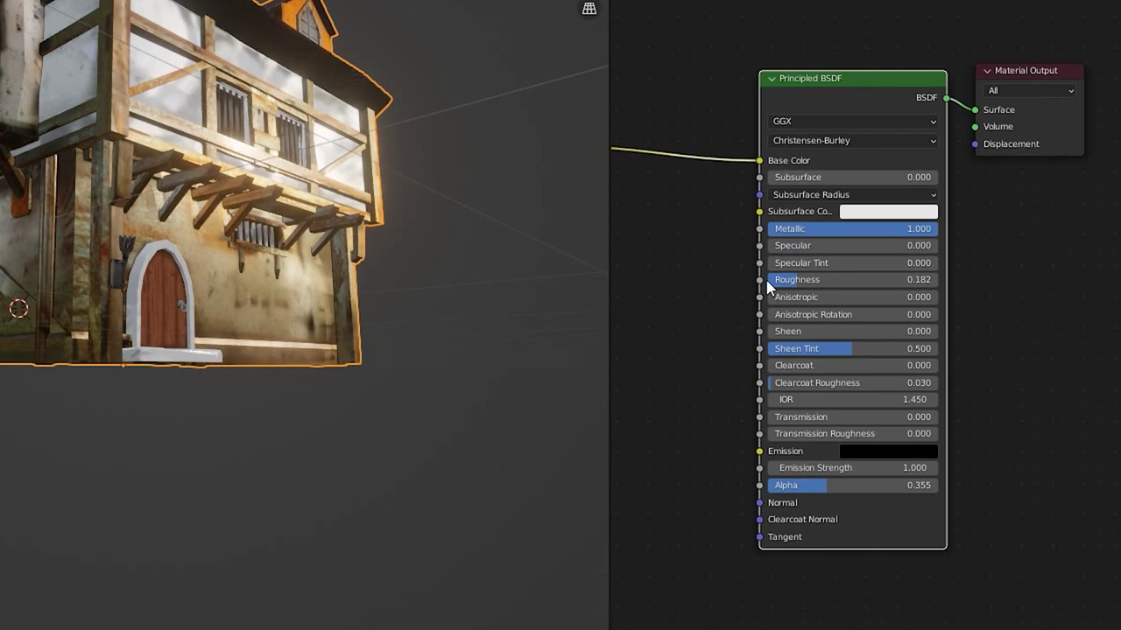
pyautogui.moveTo(770, 287); pyautogui.dragTo(941, 287)
pyautogui.moveTo(543, 346); pyautogui.dragTo(467, 344, button='middle')
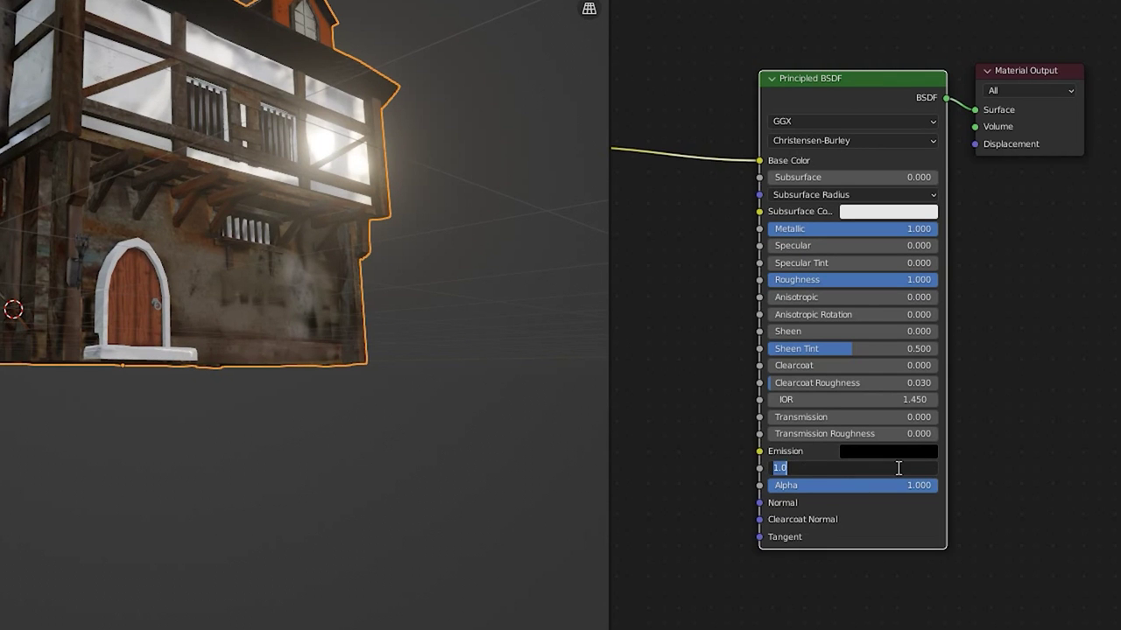
pyautogui.press('Return')
pyautogui.moveTo(632, 388); pyautogui.dragTo(331, 427, button='middle')
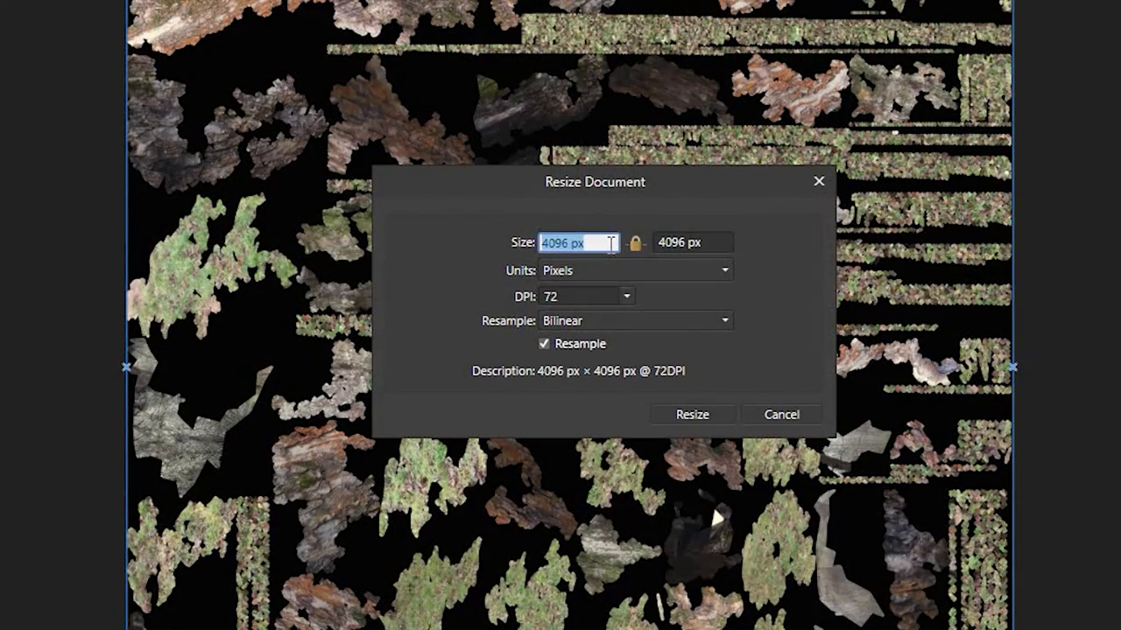
# Resize the bark texture to 1024 × 1024 px and choose JPEG as the export format
pyautogui.write('1024')
pyautogui.press('Tab')
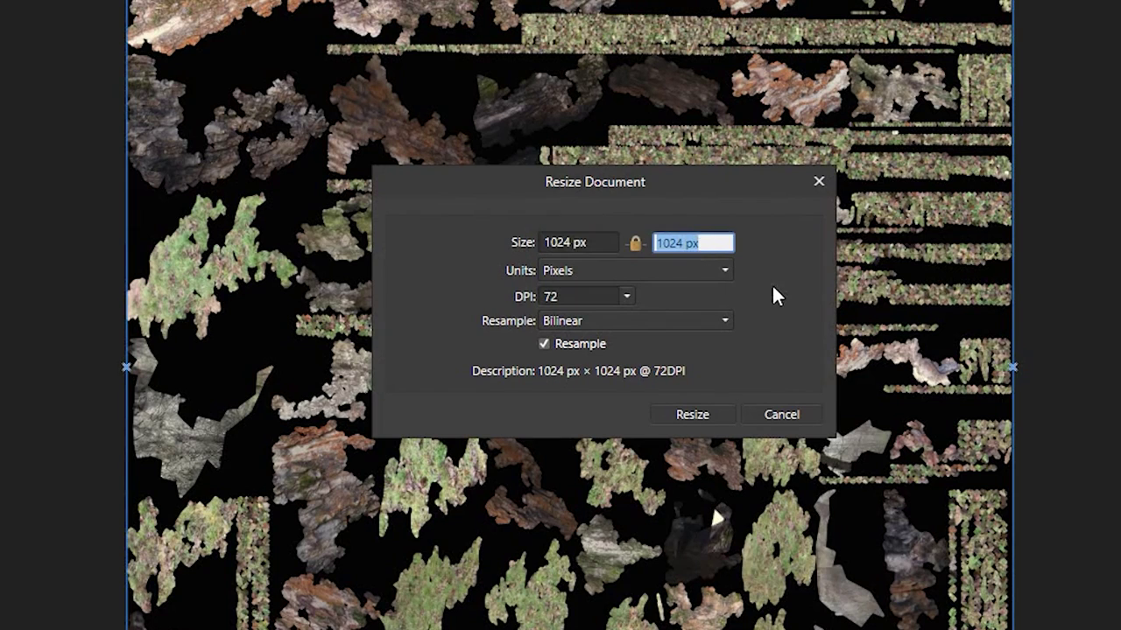
pyautogui.click(717, 417)
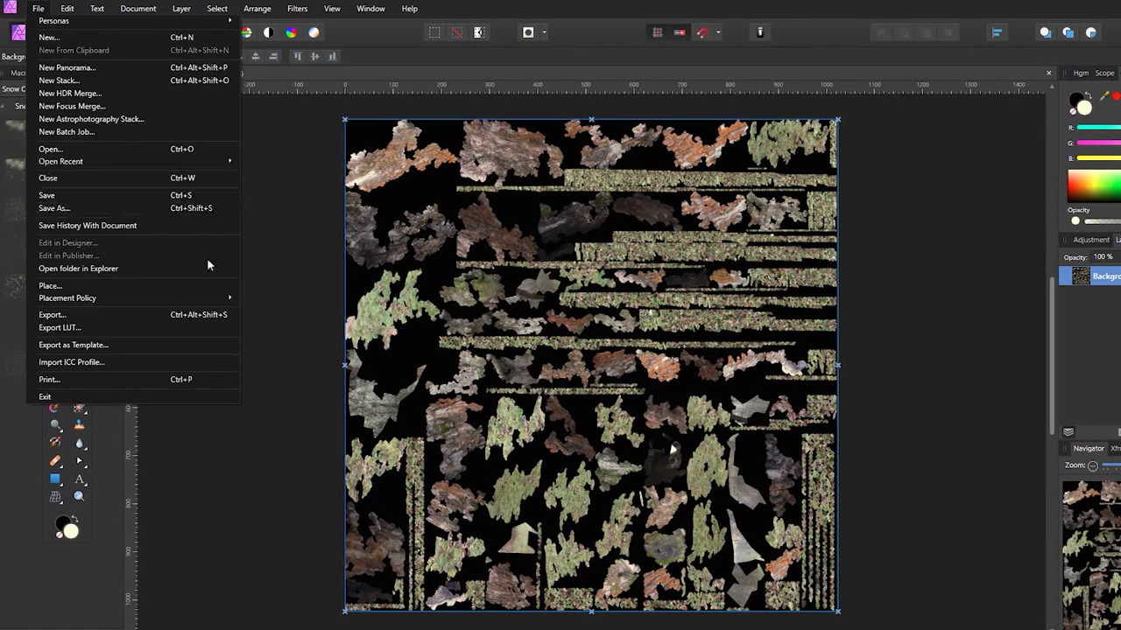
pyautogui.click(232, 315)
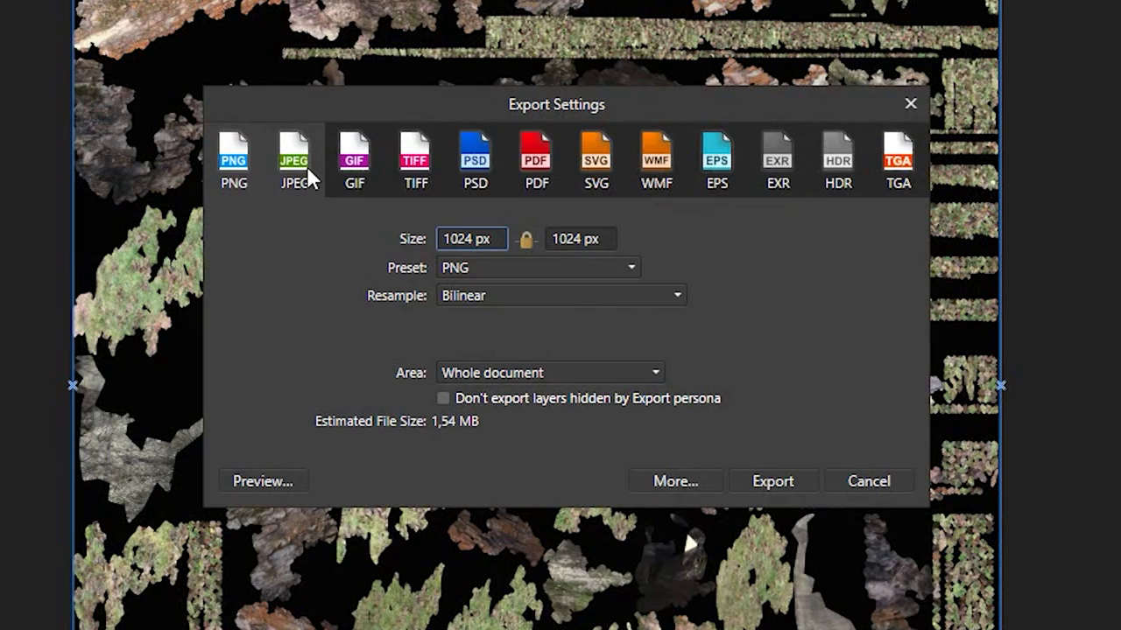
pyautogui.click(306, 166)
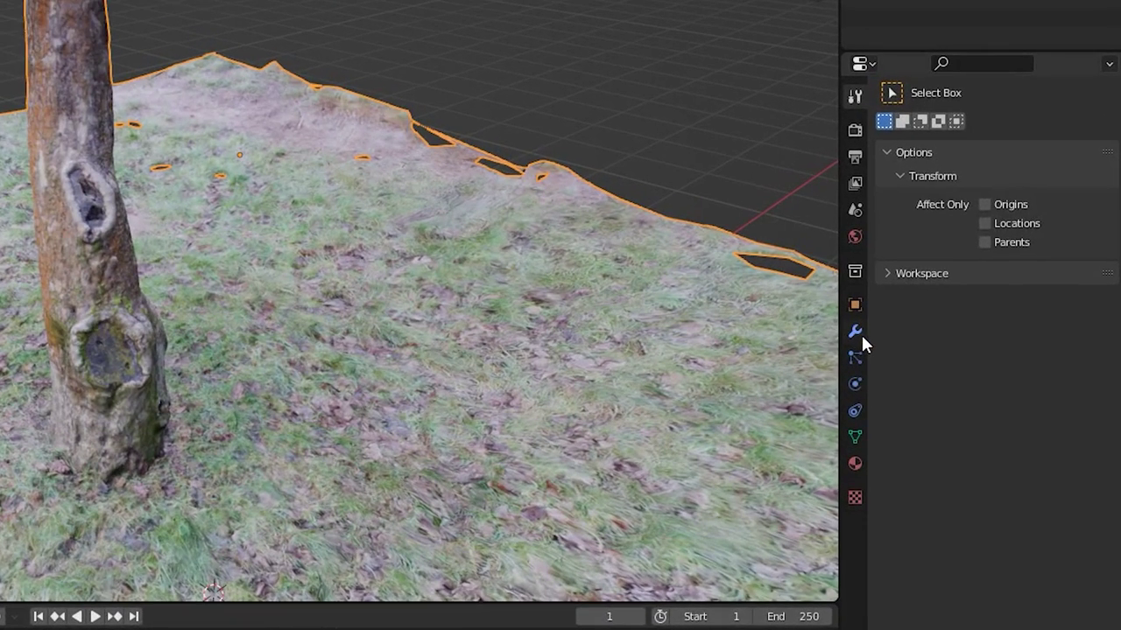
# Add a Decimate modifier with Ratio 0.1 to the tree scan, reducing it to 88,627 faces
pyautogui.click(860, 336)
pyautogui.click(1001, 130)
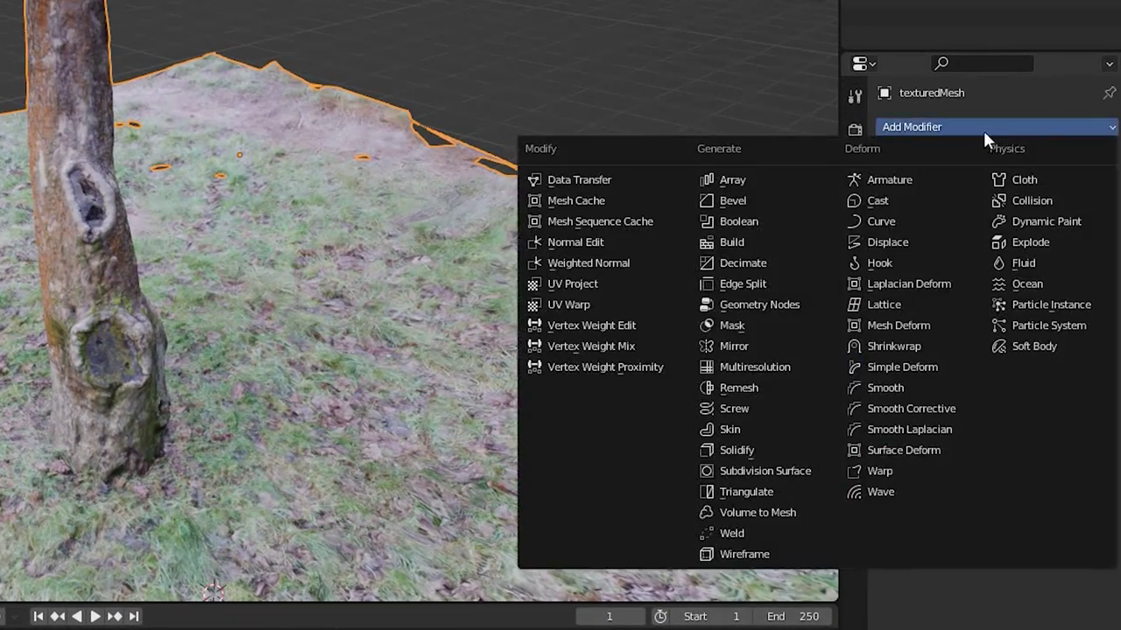
pyautogui.click(819, 262)
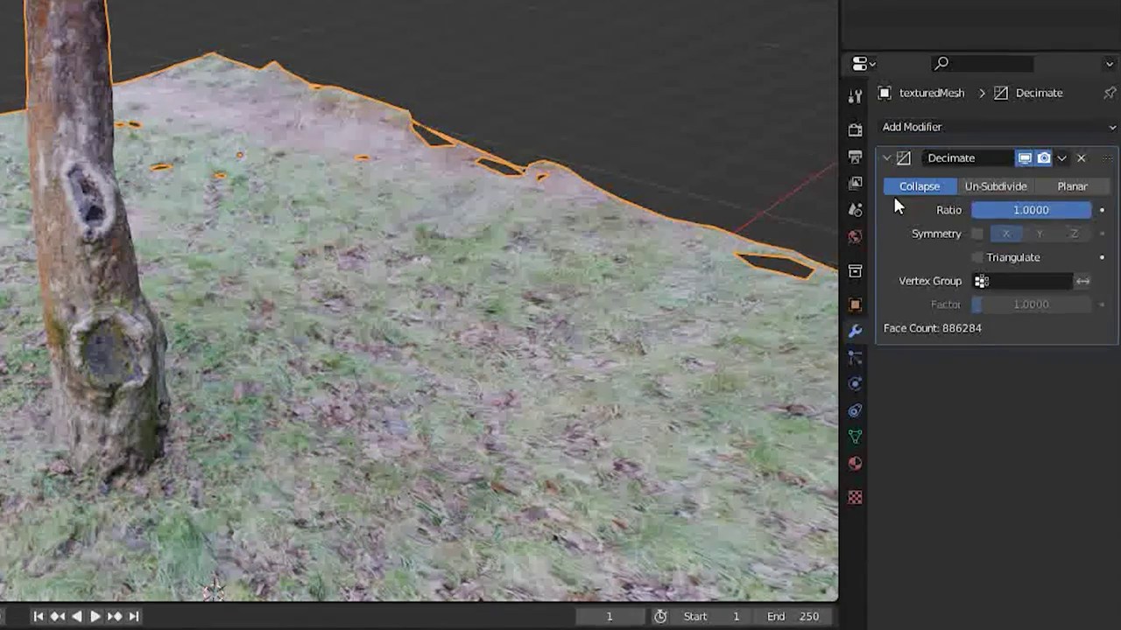
pyautogui.click(1084, 211)
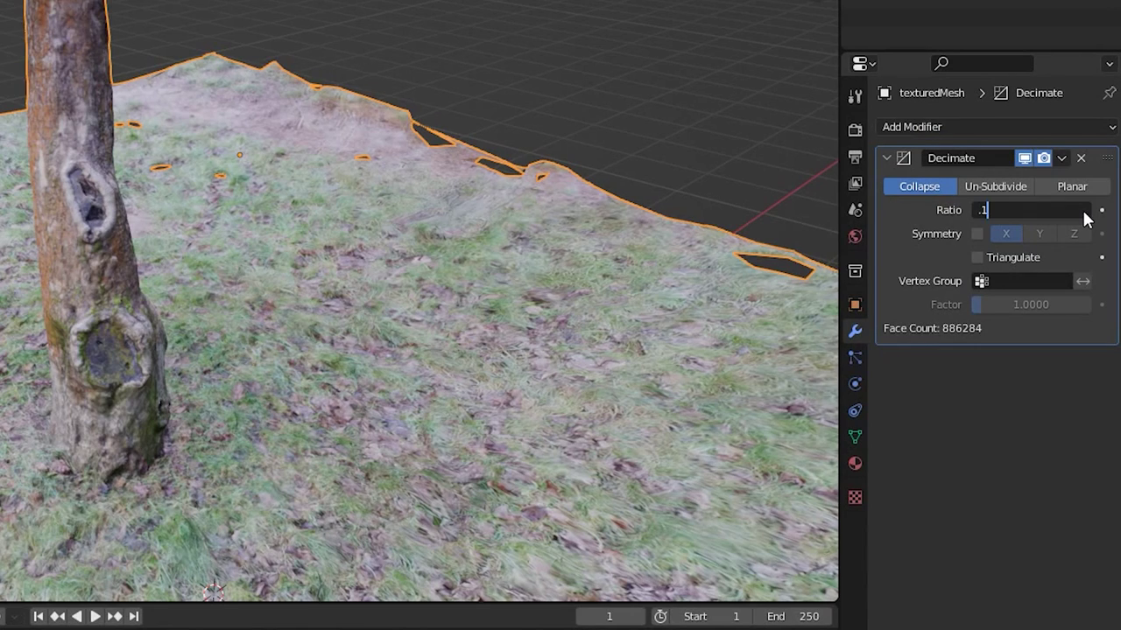
pyautogui.press('Return')
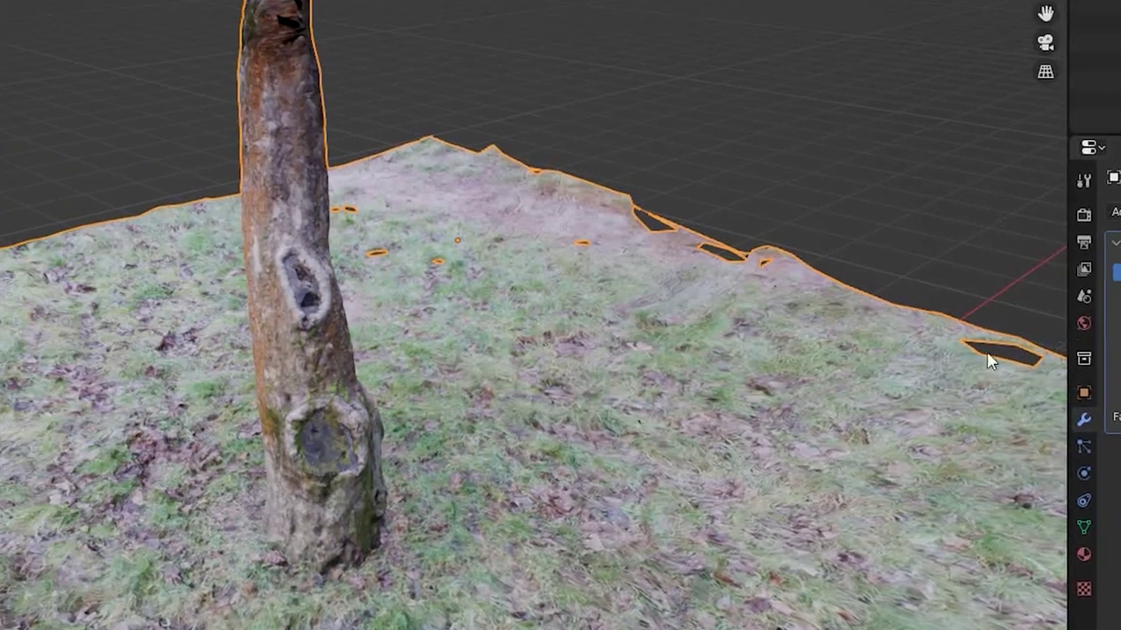
pyautogui.moveTo(987, 358); pyautogui.dragTo(138, 367, button='middle')
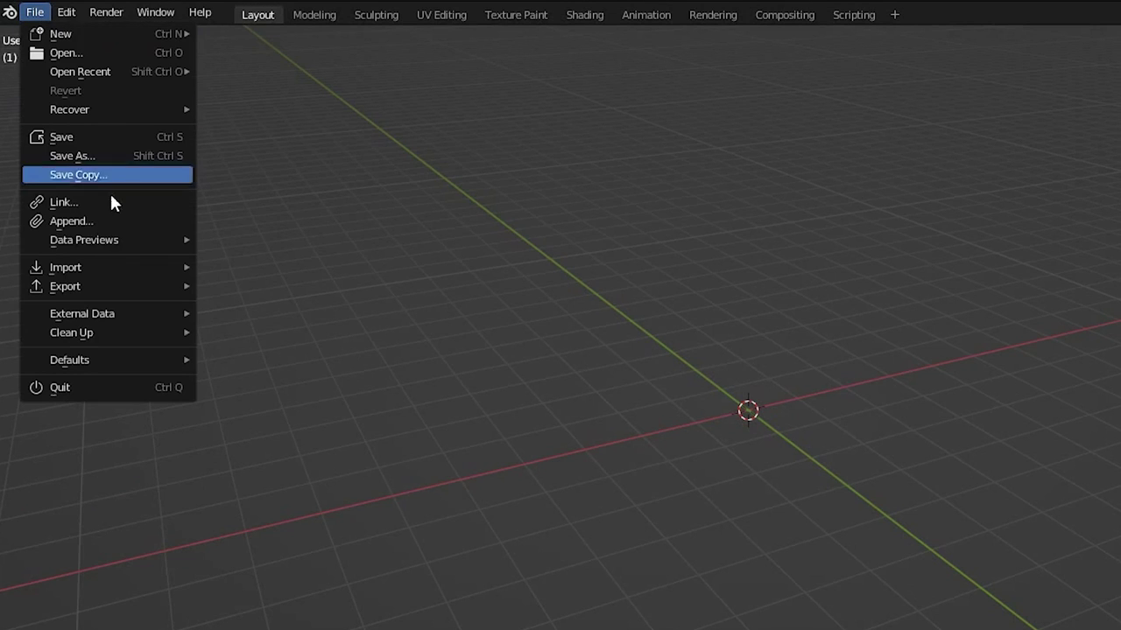
# Import horse_statue.dae as a Collada file and turn the view so the horse faces right
pyautogui.moveTo(160, 269)
pyautogui.click(417, 268)
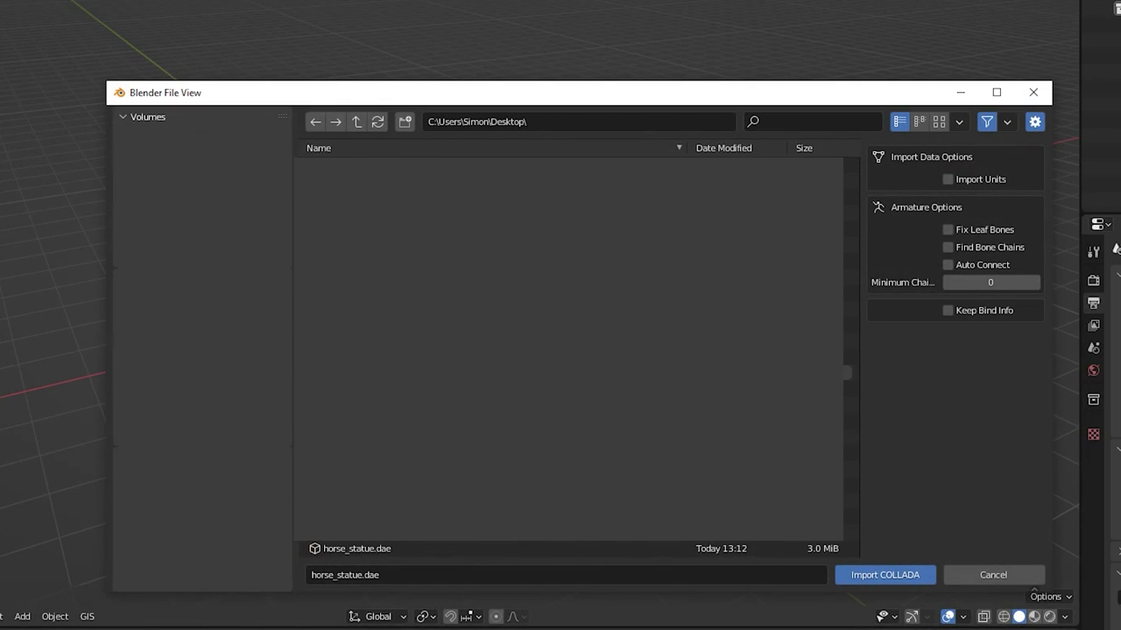
pyautogui.click(415, 548)
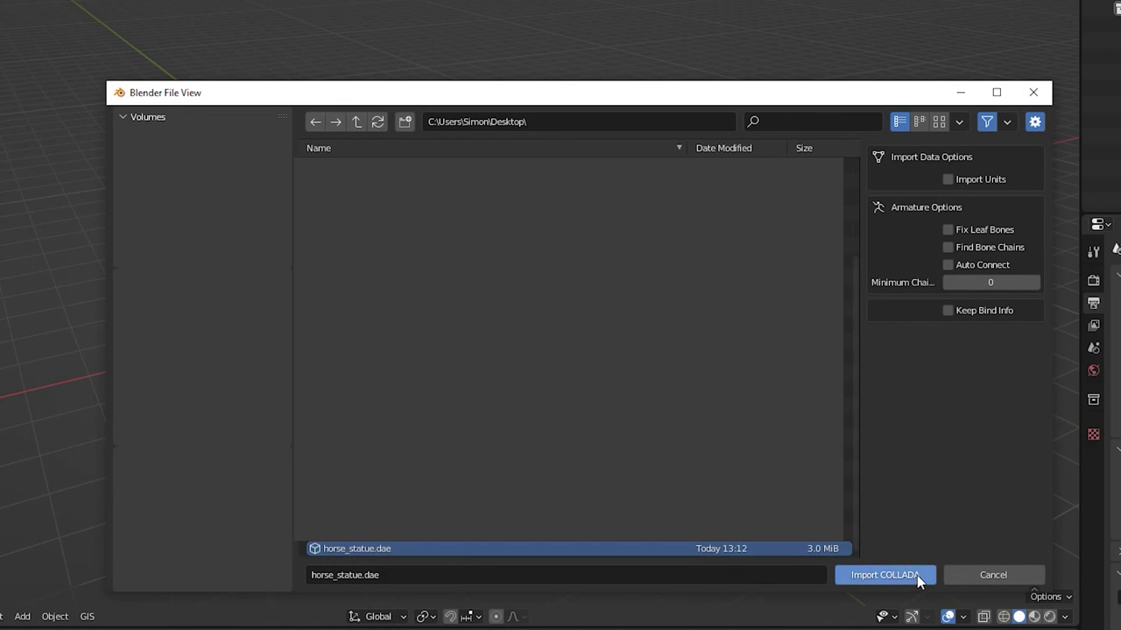
pyautogui.click(884, 574)
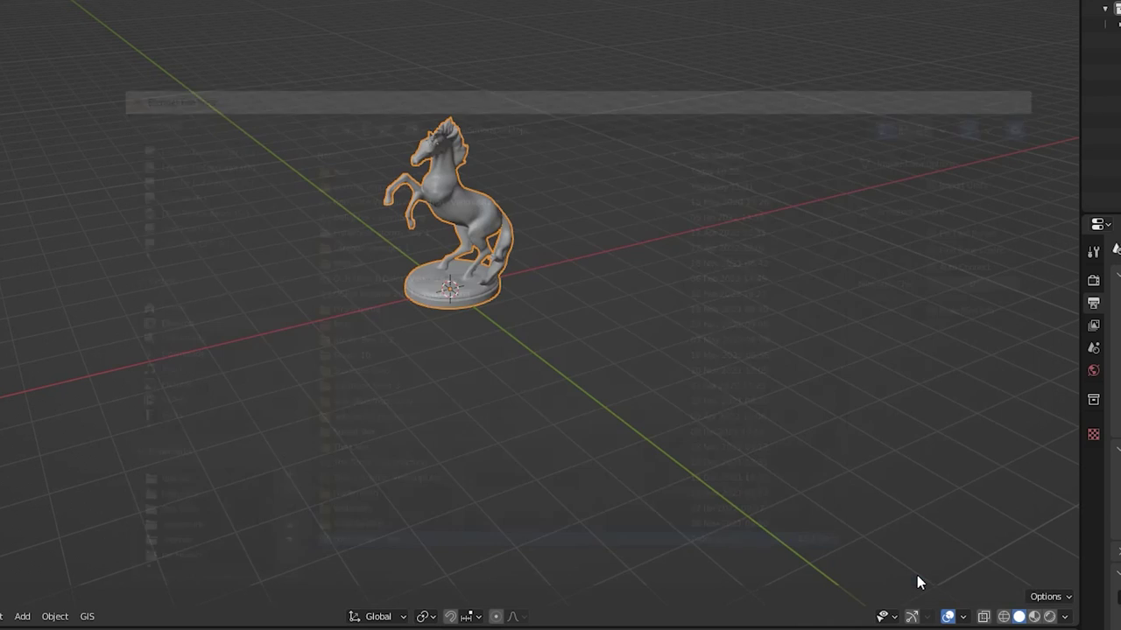
pyautogui.scroll(5, 526, 351)
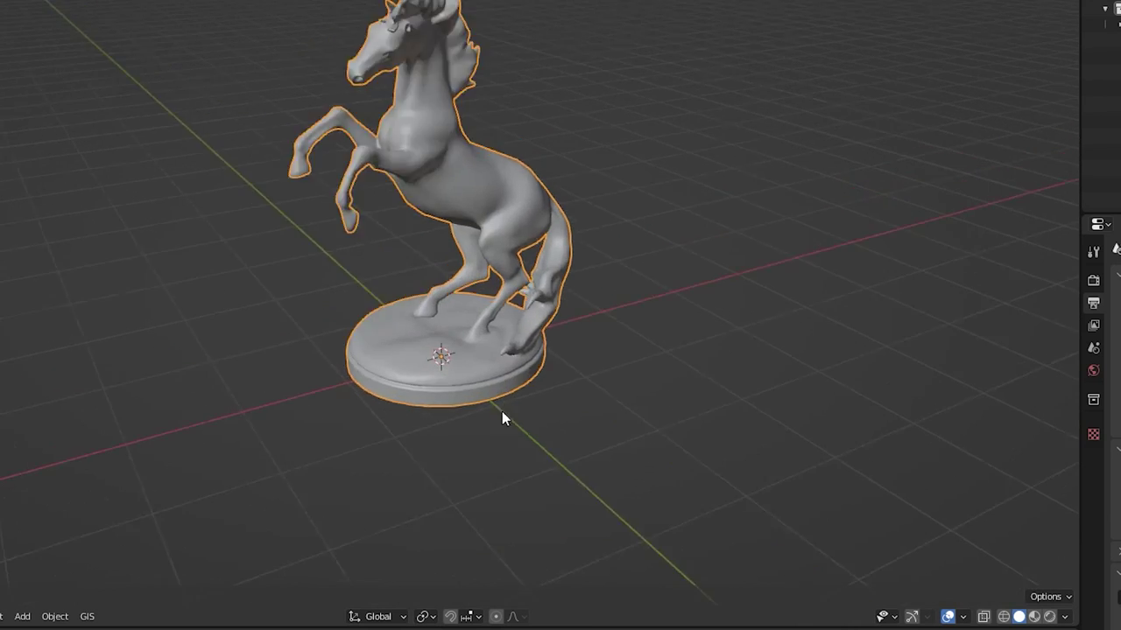
pyautogui.moveTo(390, 466); pyautogui.dragTo(525, 481, button='middle')
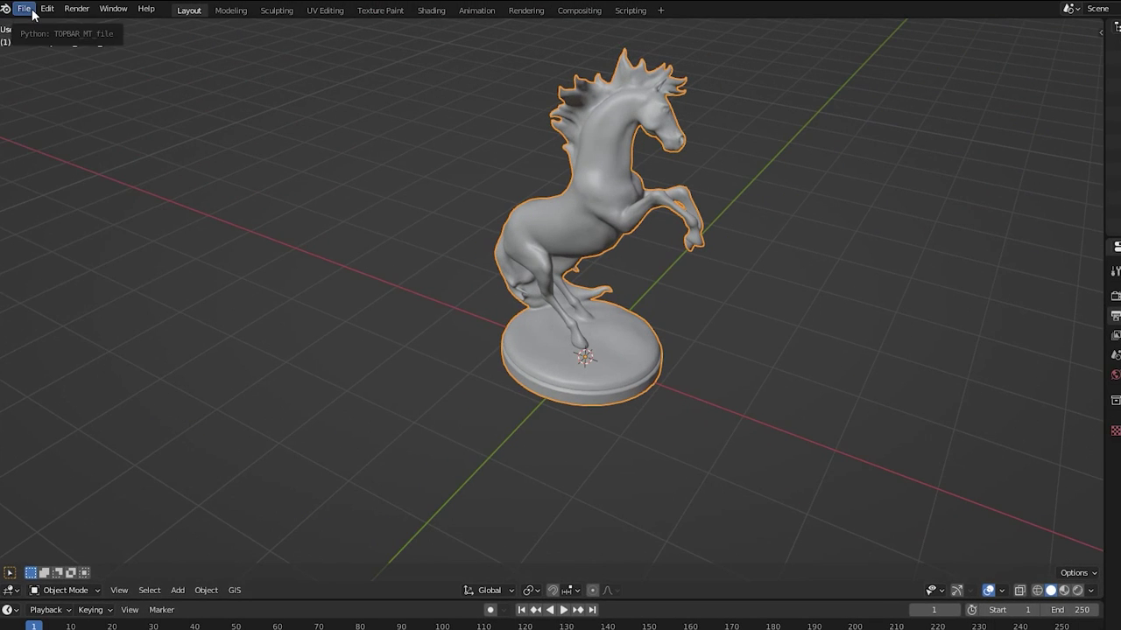
# Export the horse statue as STL and drag the file into CoSpaces to upload it
pyautogui.click(23, 8)
pyautogui.moveTo(130, 215)
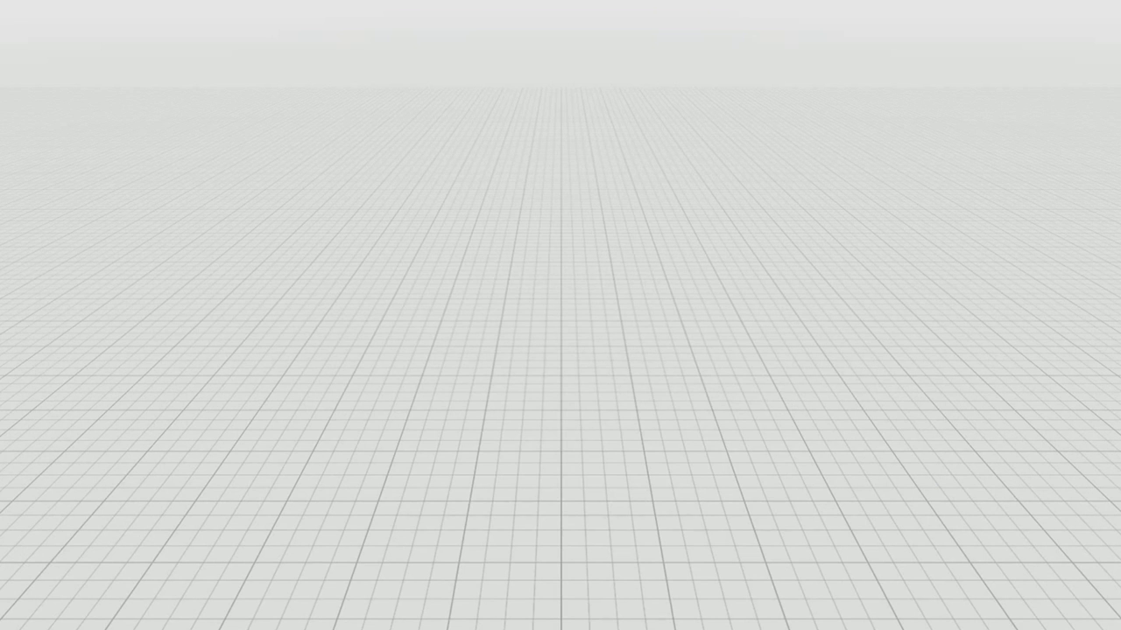
pyautogui.moveTo(0, 289); pyautogui.dragTo(523, 316)
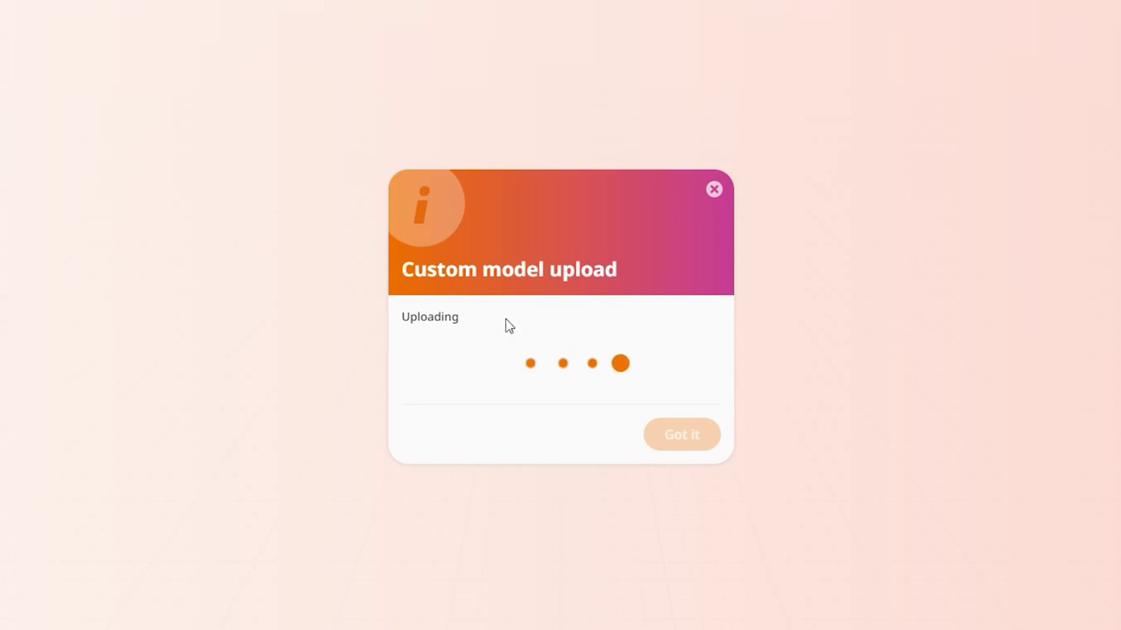